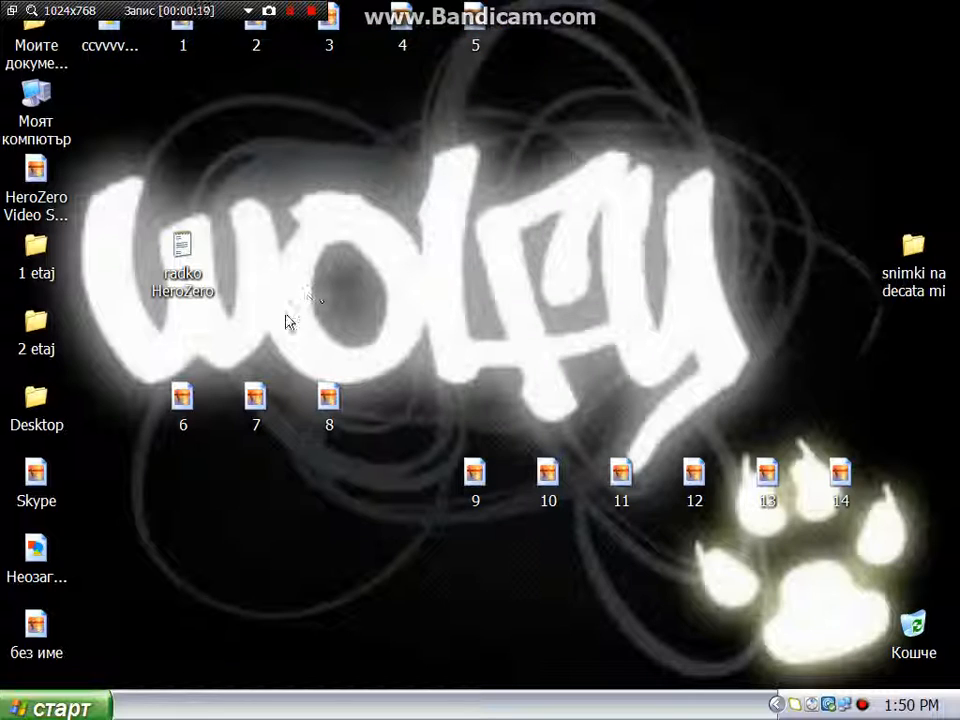
pyautogui.click(45, 708)
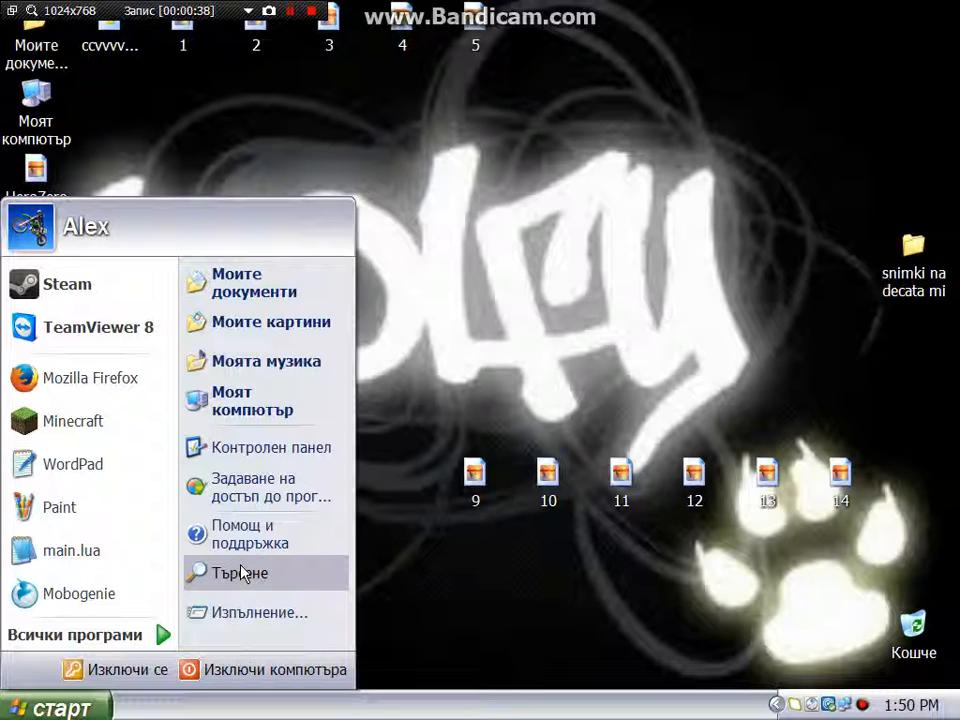
pyautogui.click(200, 585)
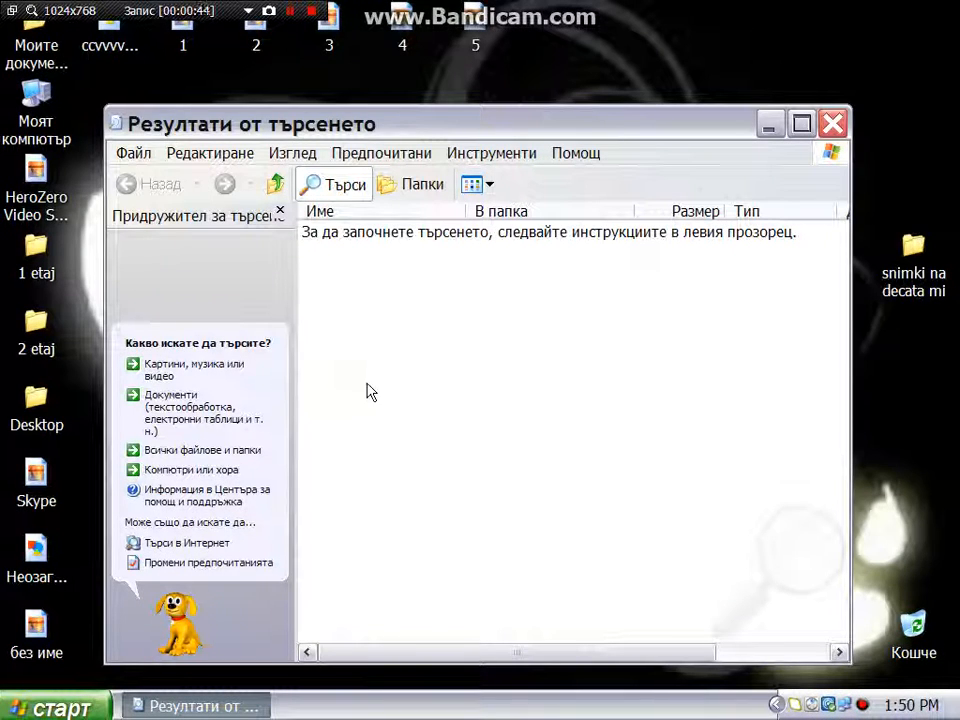
pyautogui.click(211, 454)
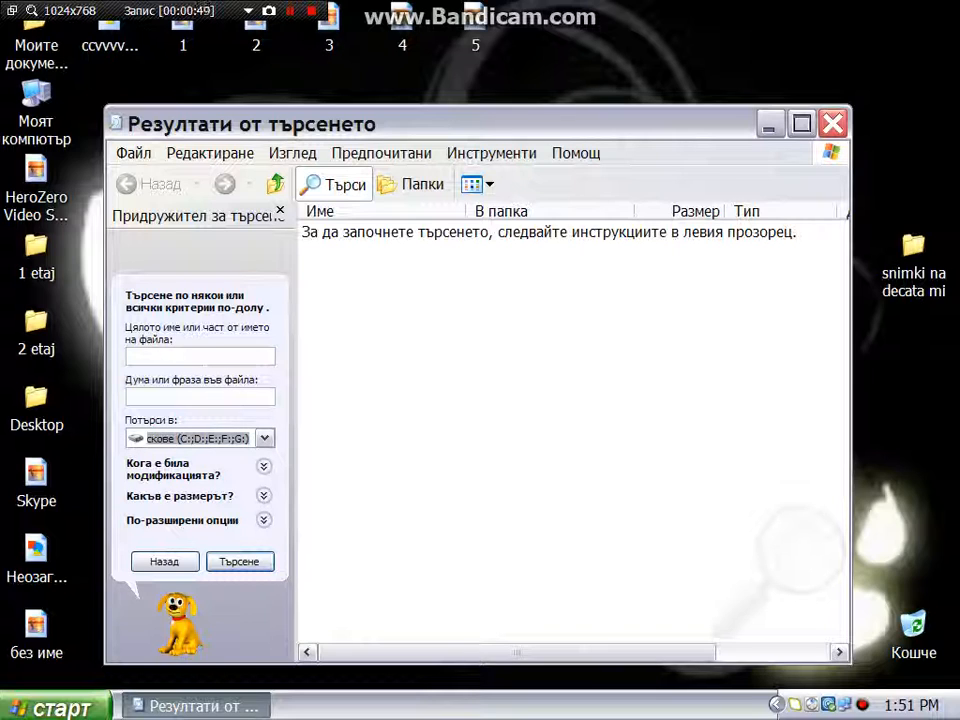
pyautogui.write('Gamp')
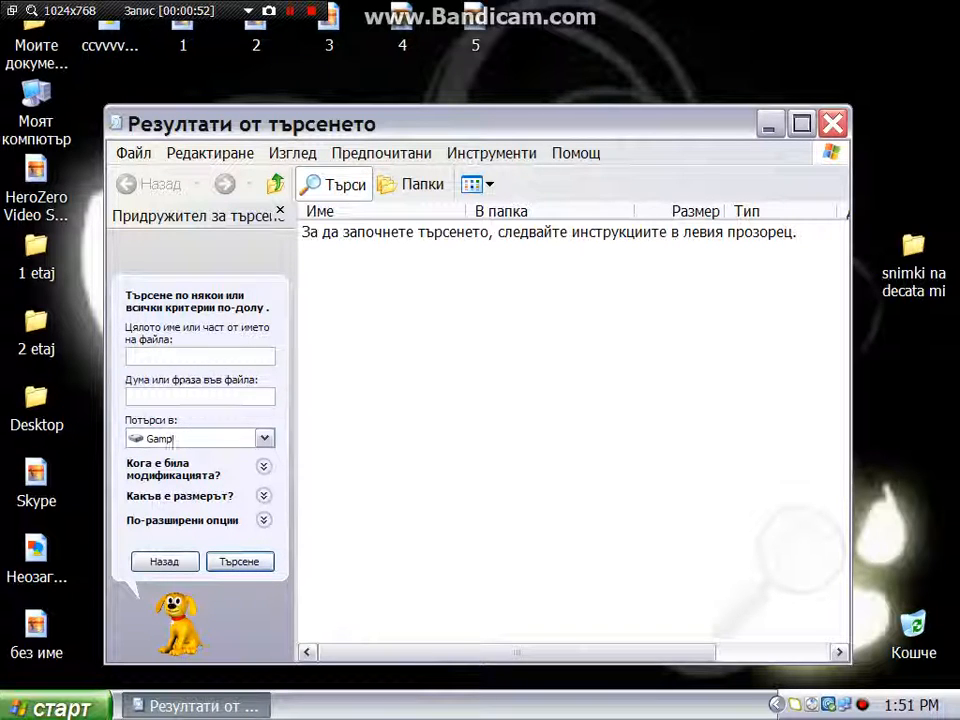
pyautogui.click(264, 438)
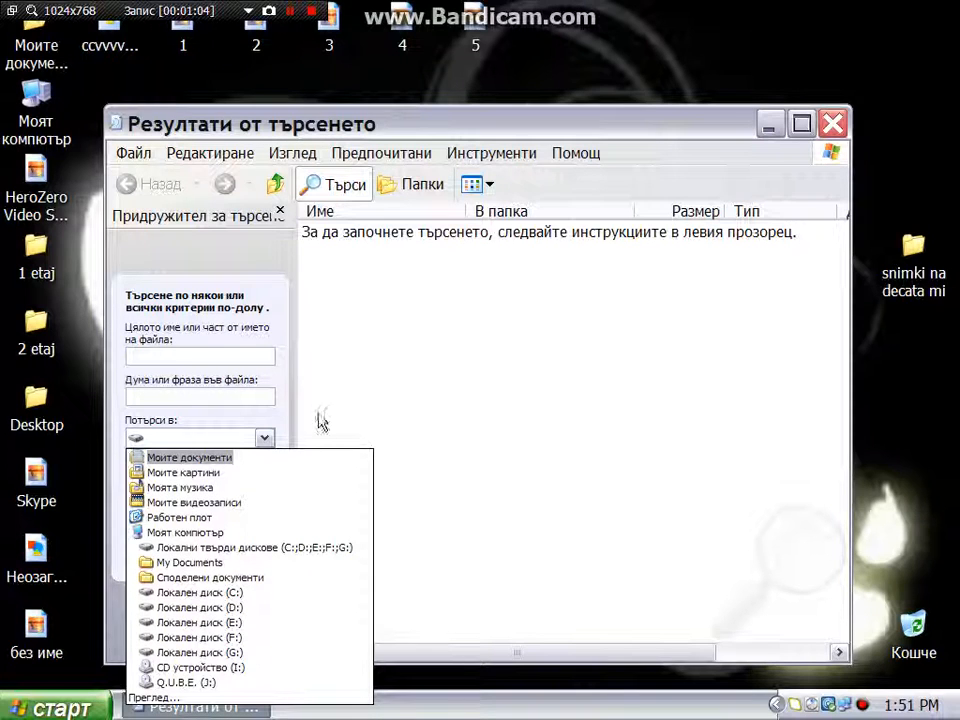
pyautogui.click(218, 595)
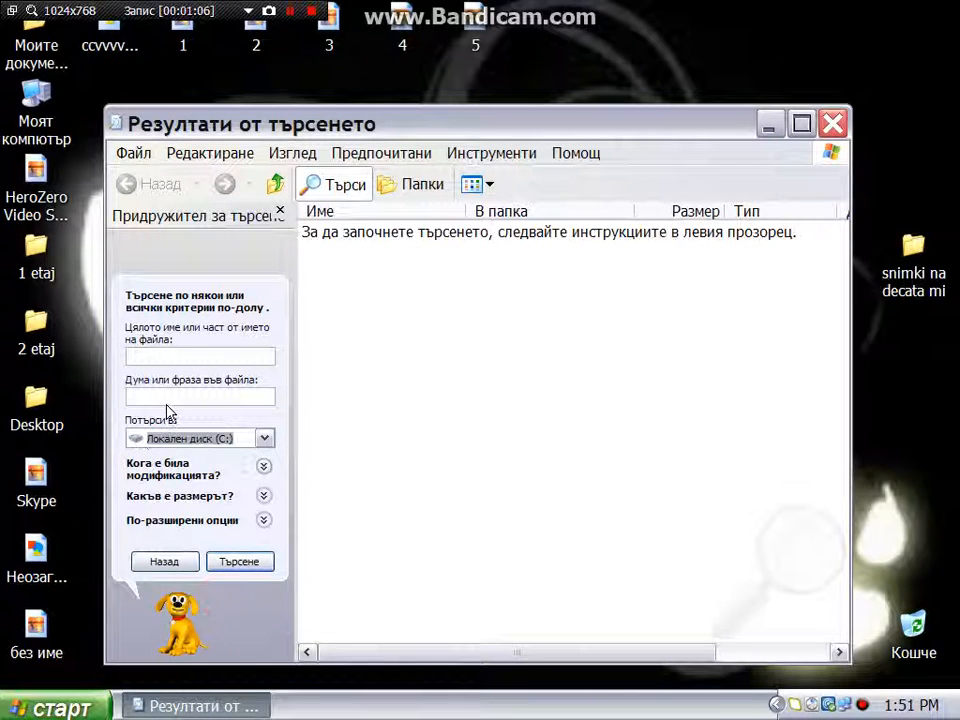
pyautogui.click(185, 354)
pyautogui.write('gamp')
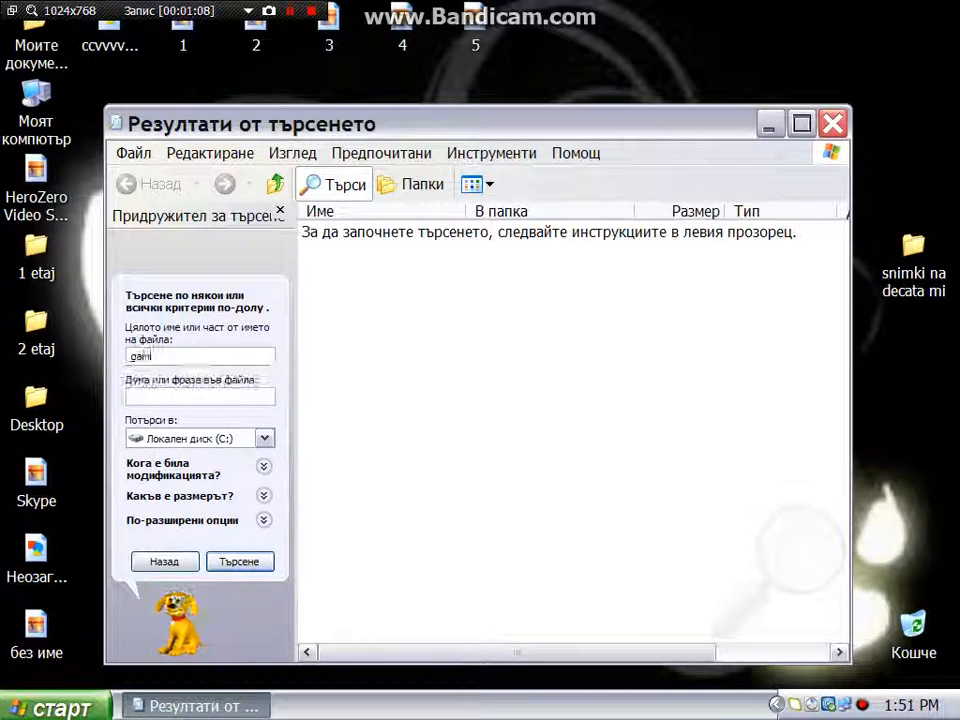
pyautogui.click(289, 11)
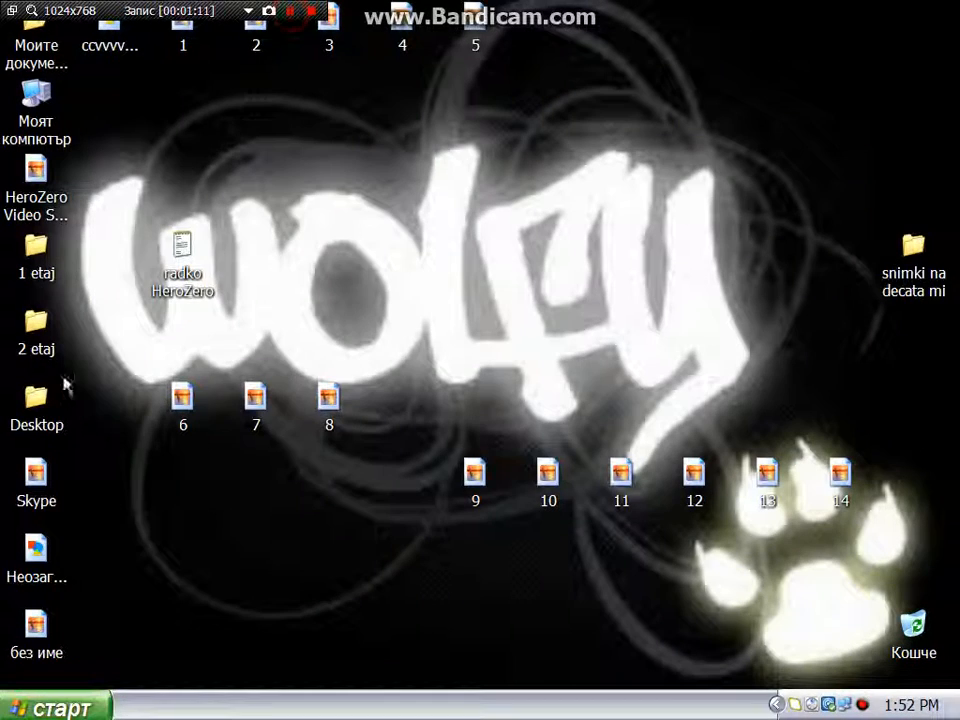
# Launch GIMP 2 from the installed programs
pyautogui.click(55, 708)
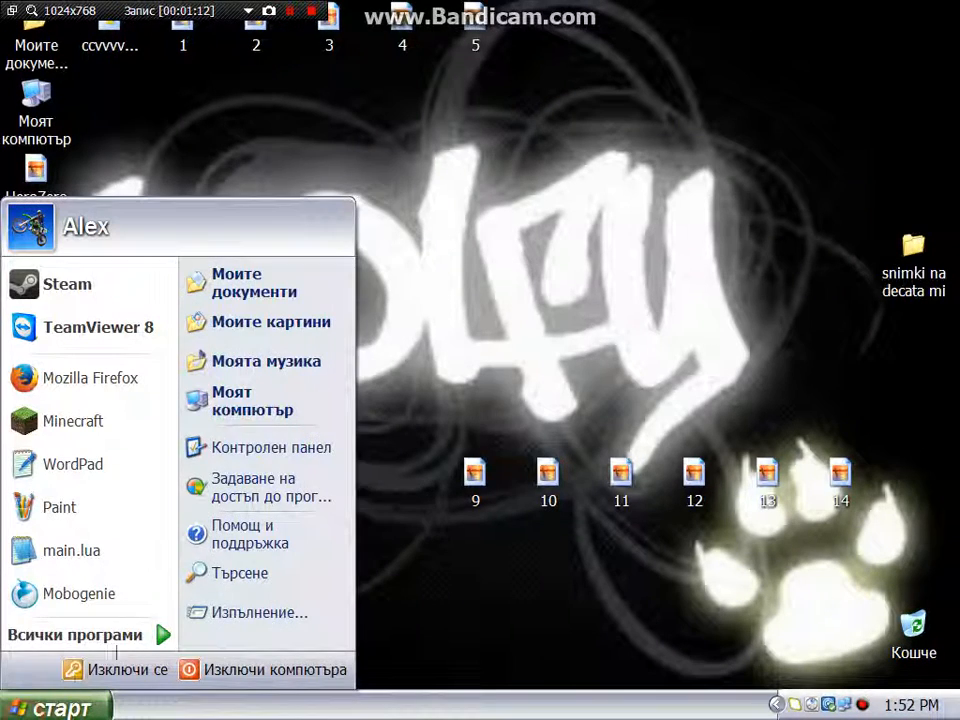
pyautogui.click(133, 636)
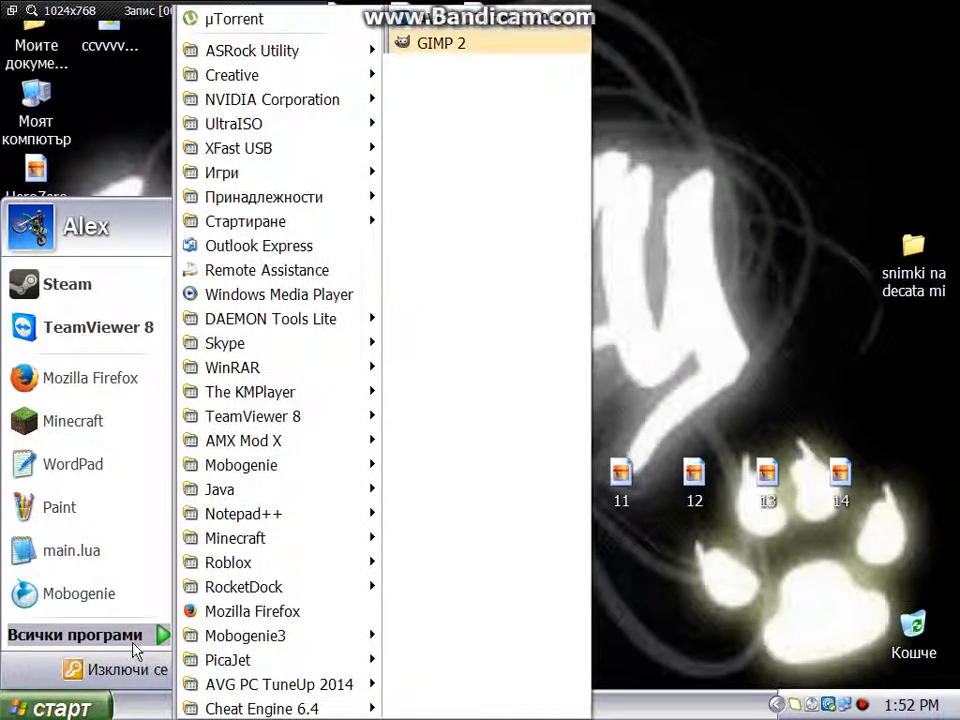
pyautogui.click(431, 46)
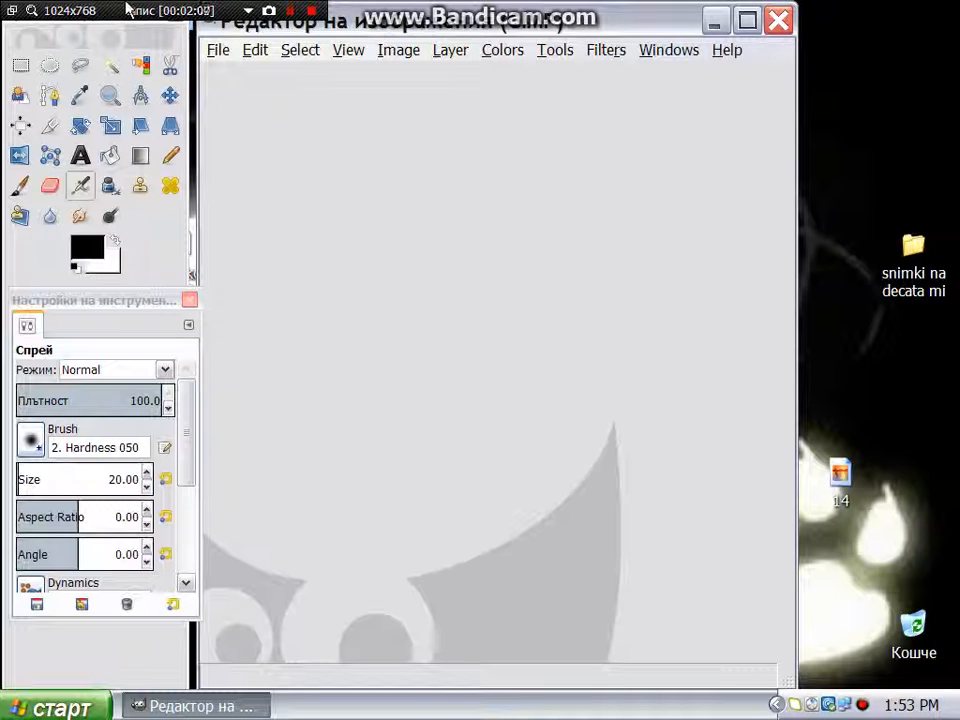
# Arrange the floating windows so that the tool options sit over the empty lower part of the toolbox
pyautogui.moveTo(133, 6); pyautogui.dragTo(364, 139)
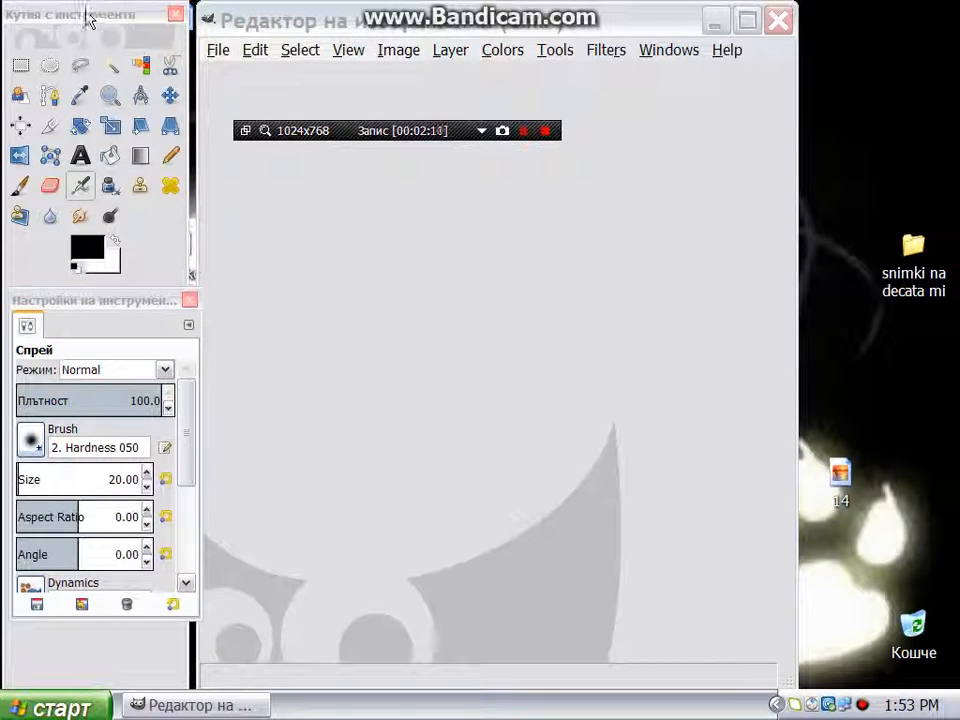
pyautogui.moveTo(86, 17)
pyautogui.mouseDown()
pyautogui.moveTo(261, 110)
pyautogui.moveTo(279, 150)
pyautogui.moveTo(143, 14)
pyautogui.moveTo(86, 9)
pyautogui.mouseUp()
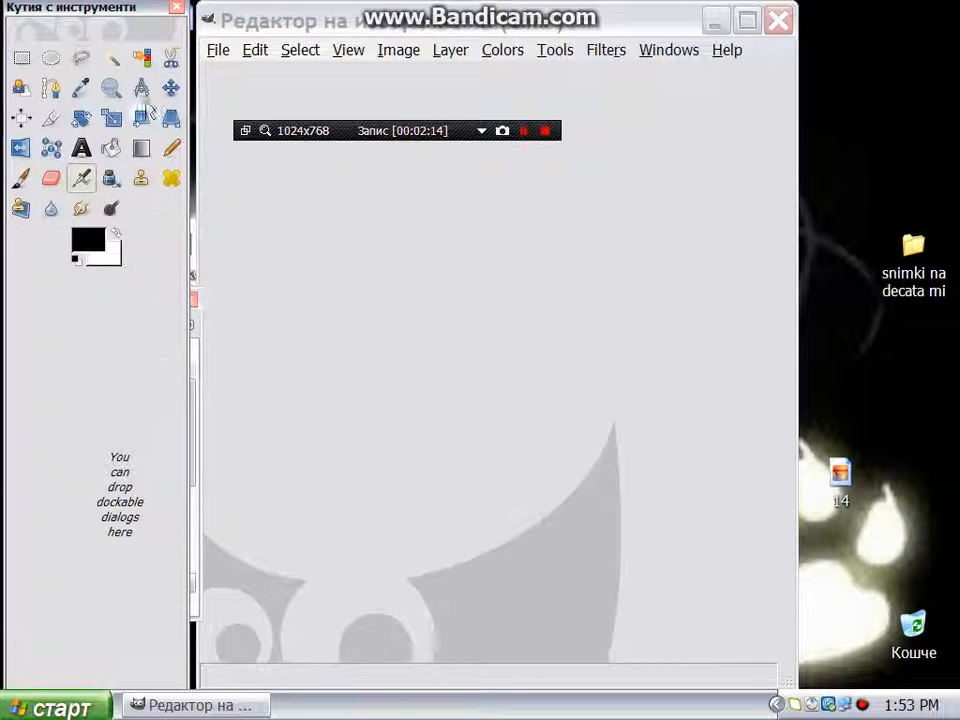
pyautogui.click(199, 322)
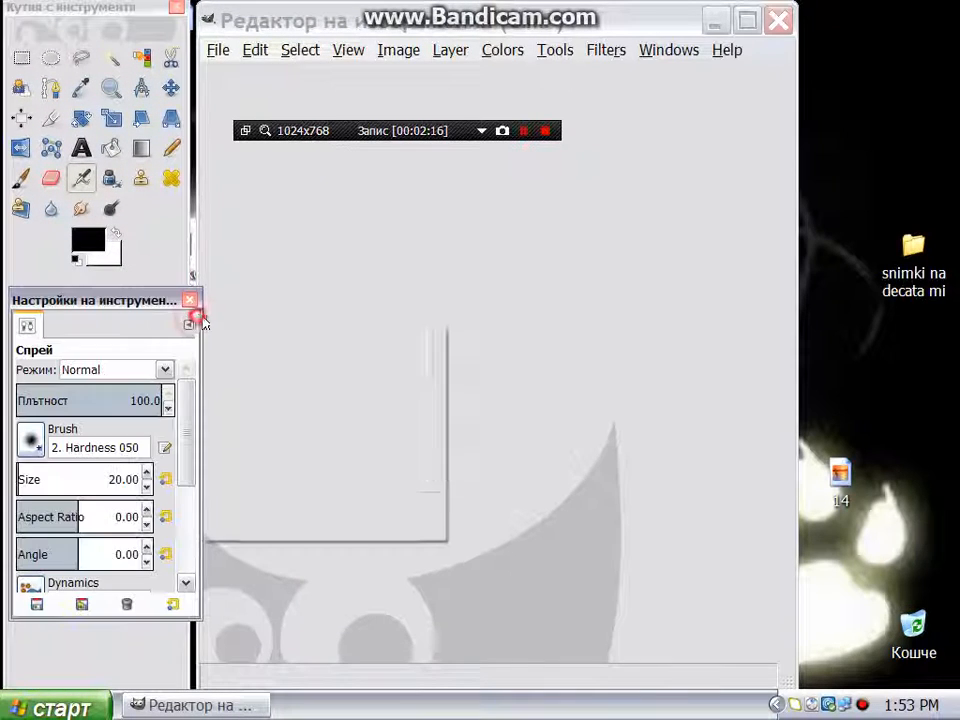
pyautogui.click(188, 325)
pyautogui.moveTo(251, 338)
pyautogui.click(413, 298)
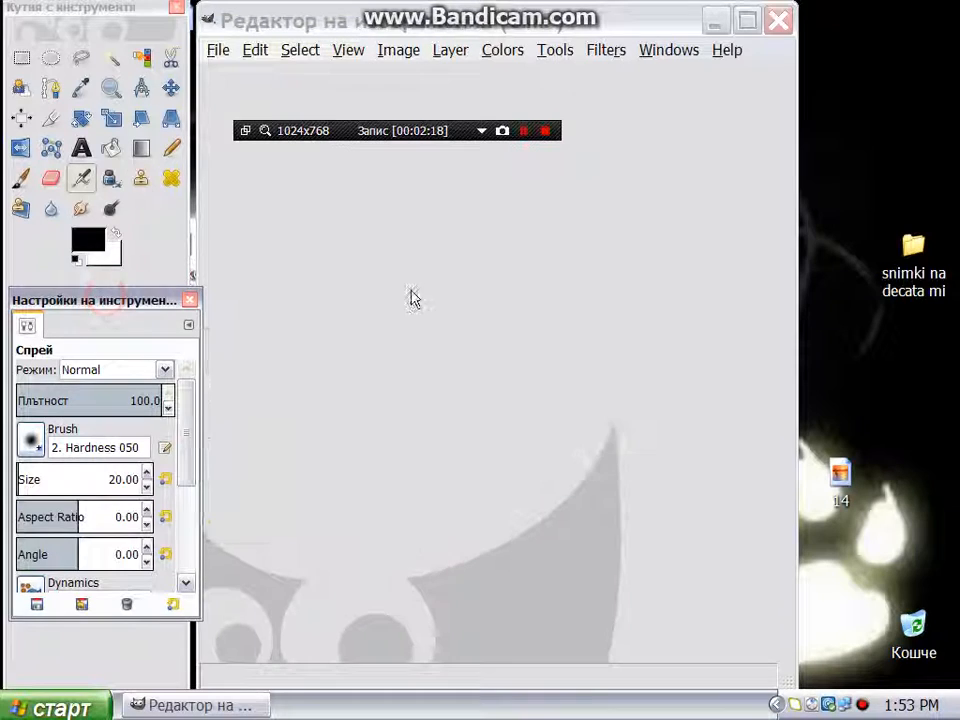
pyautogui.moveTo(101, 294); pyautogui.dragTo(896, 367)
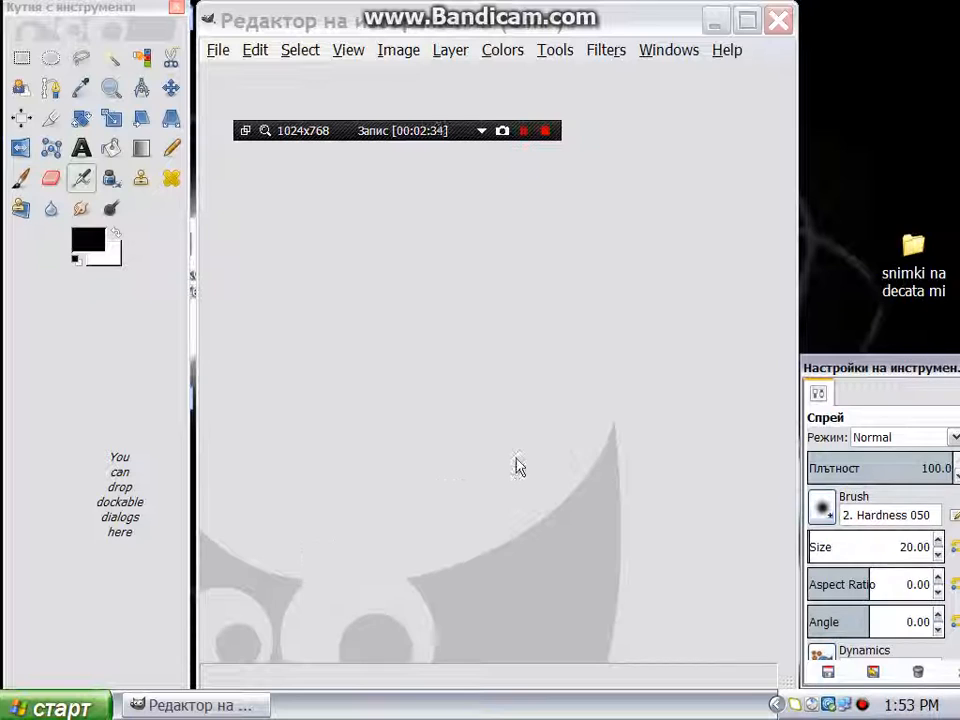
pyautogui.click(137, 492)
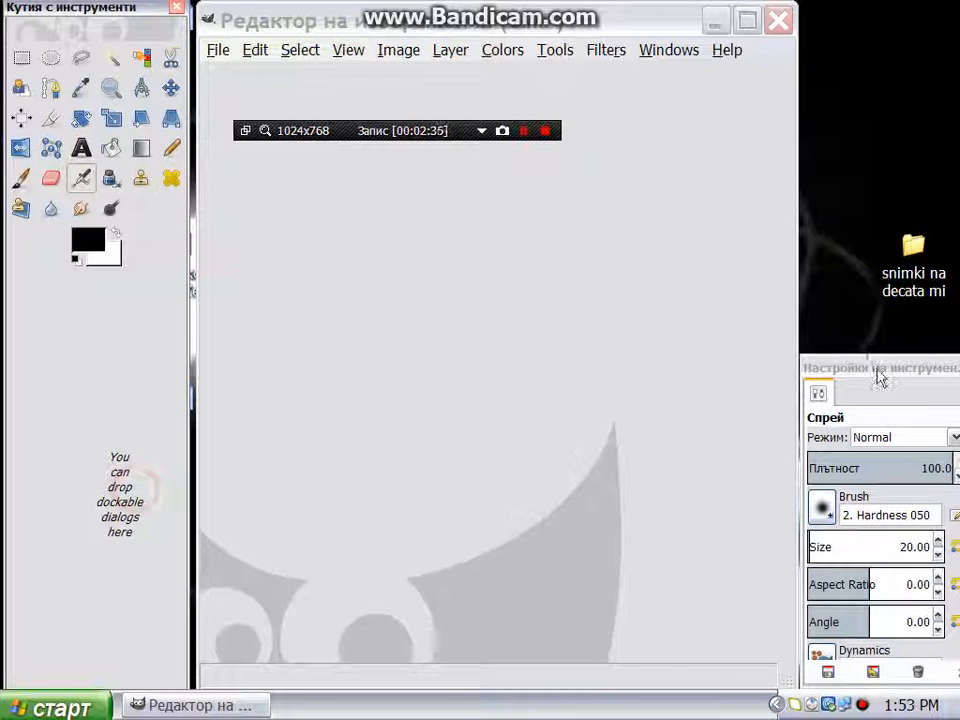
pyautogui.moveTo(879, 372); pyautogui.dragTo(75, 355)
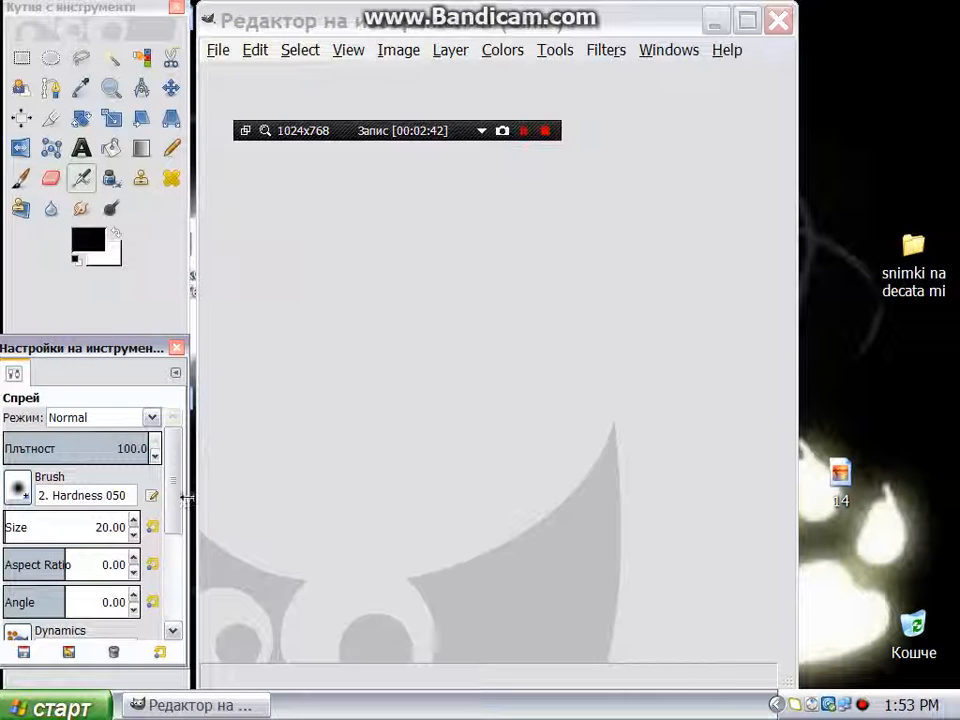
pyautogui.moveTo(174, 490)
pyautogui.mouseDown()
pyautogui.moveTo(178, 580)
pyautogui.moveTo(180, 476)
pyautogui.mouseUp()
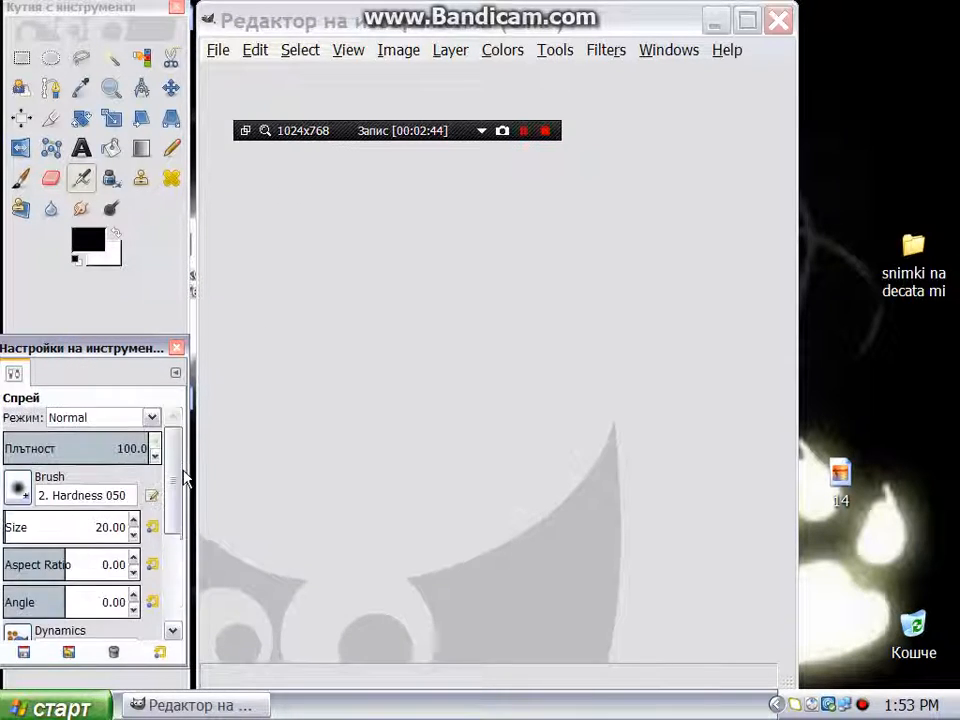
# Start a new image and set its width to 1000 px
pyautogui.click(224, 52)
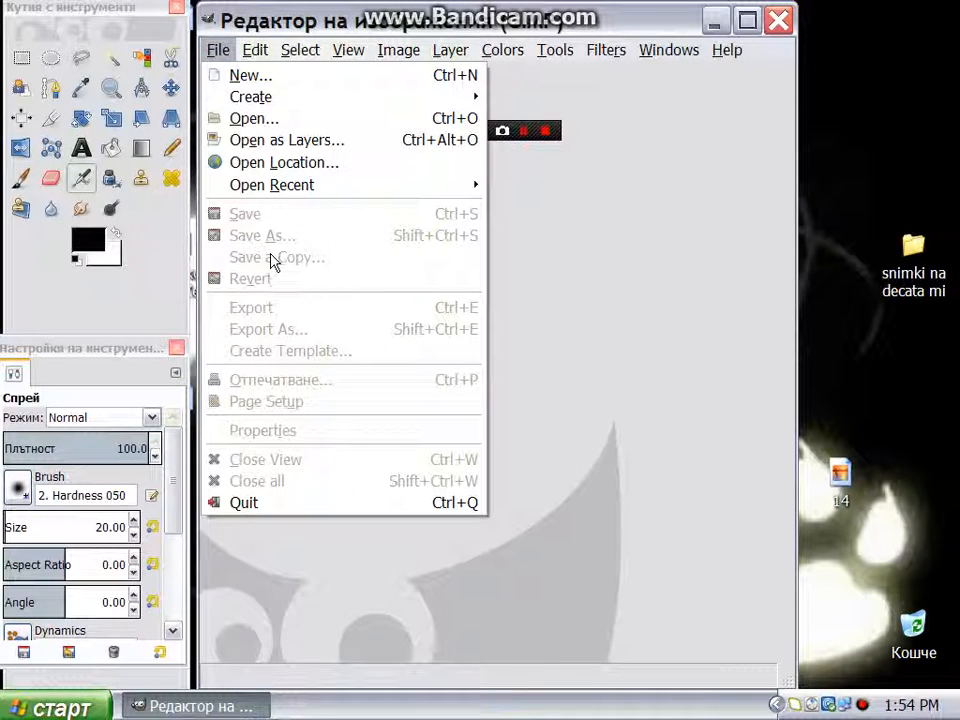
pyautogui.click(281, 77)
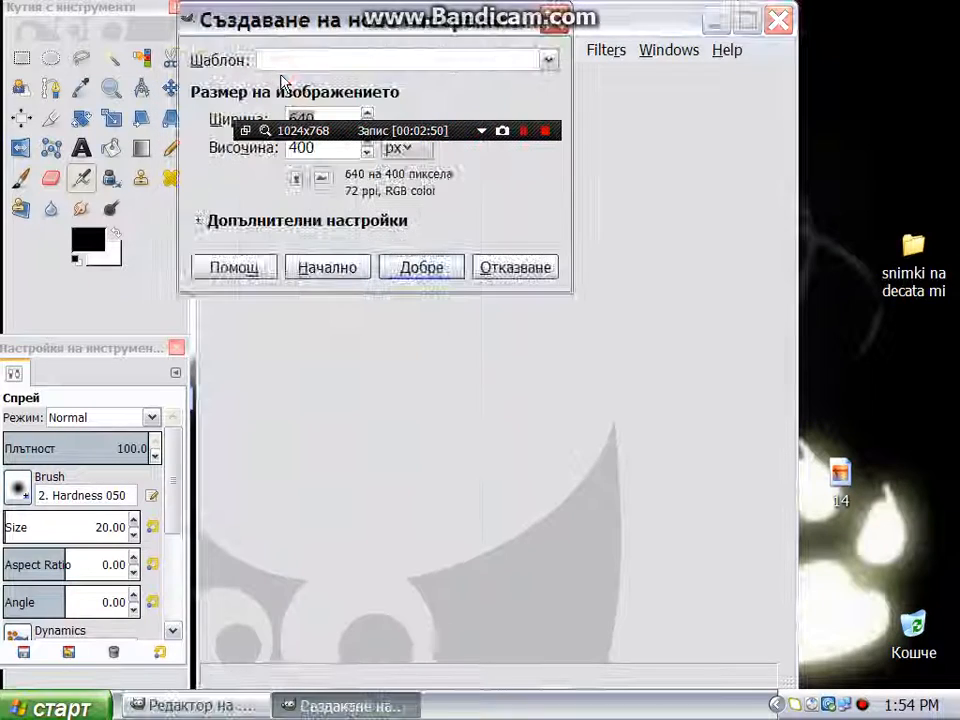
pyautogui.moveTo(419, 21); pyautogui.dragTo(488, 218)
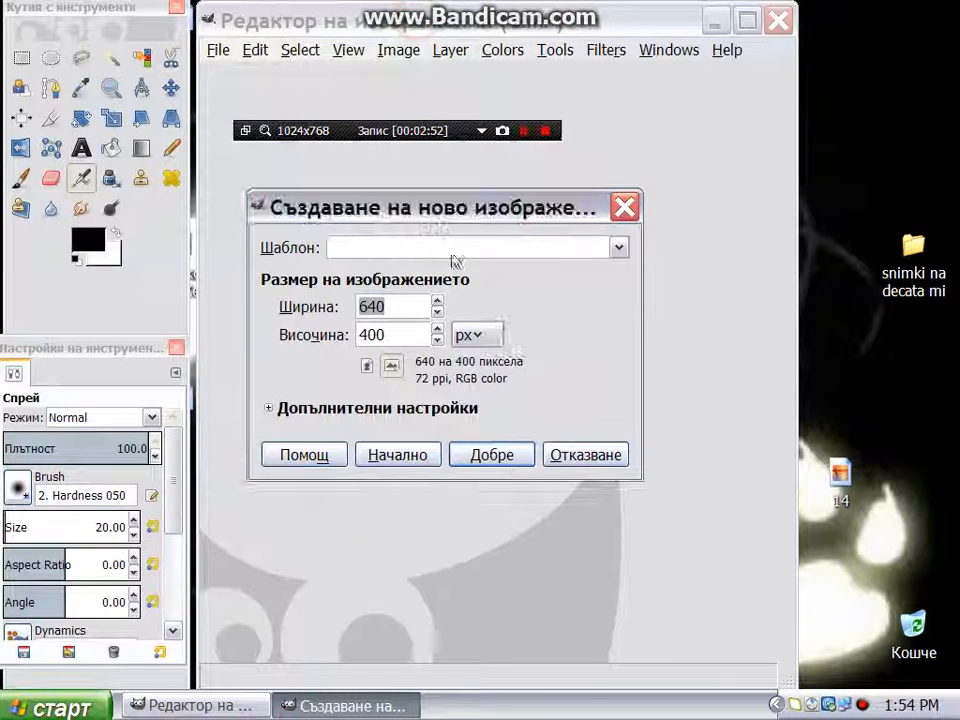
pyautogui.click(437, 302)
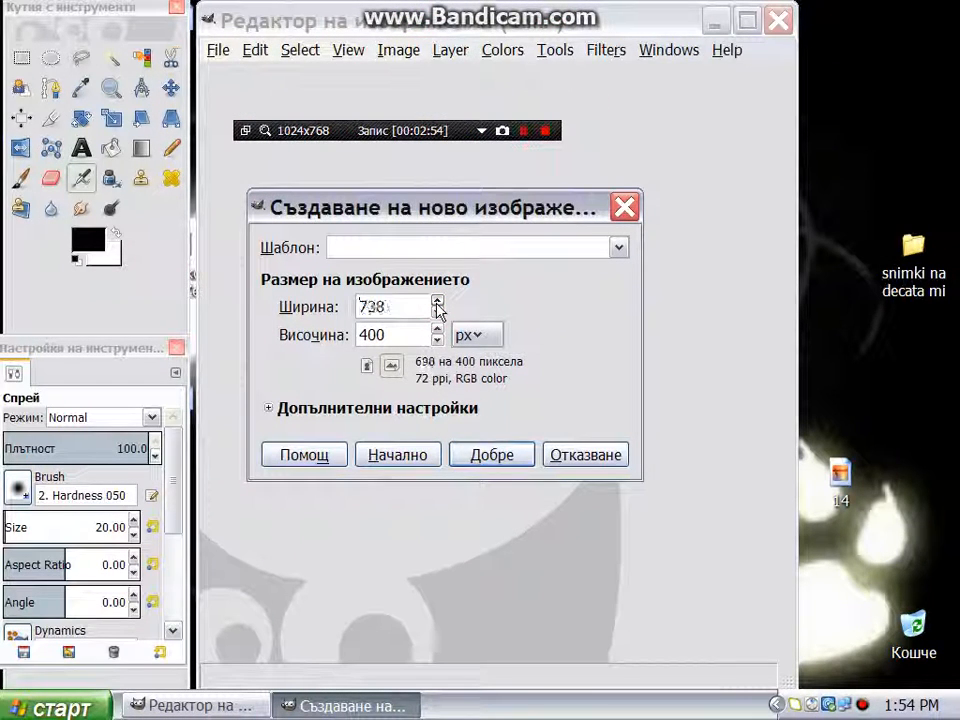
pyautogui.click(437, 304)
pyautogui.click(437, 304)
pyautogui.click(437, 304)
pyautogui.click(437, 303)
pyautogui.click(437, 303)
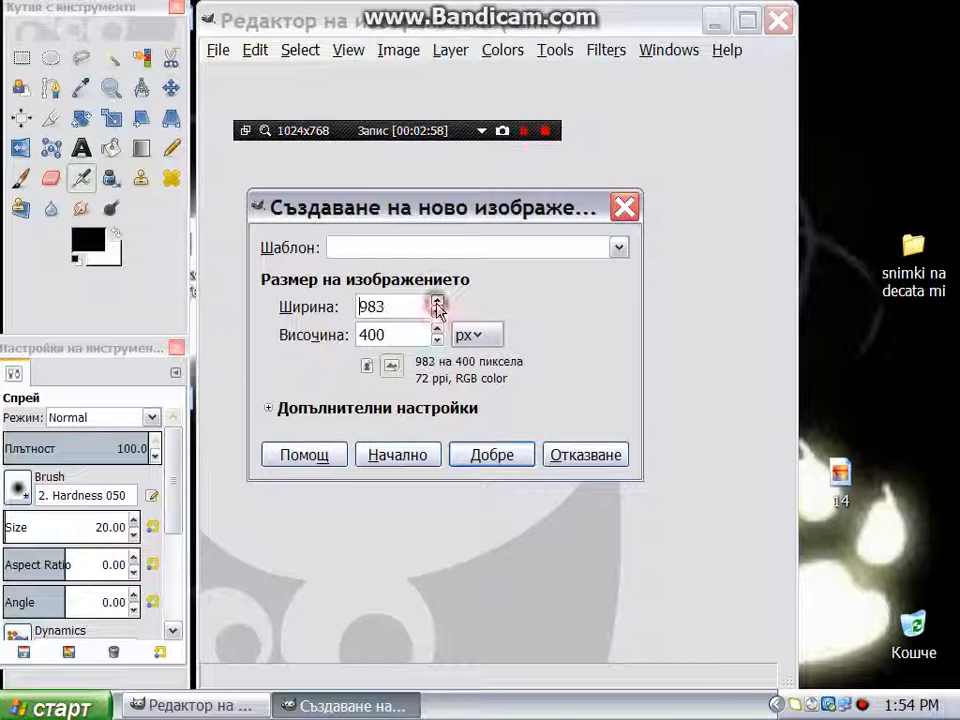
pyautogui.click(437, 303)
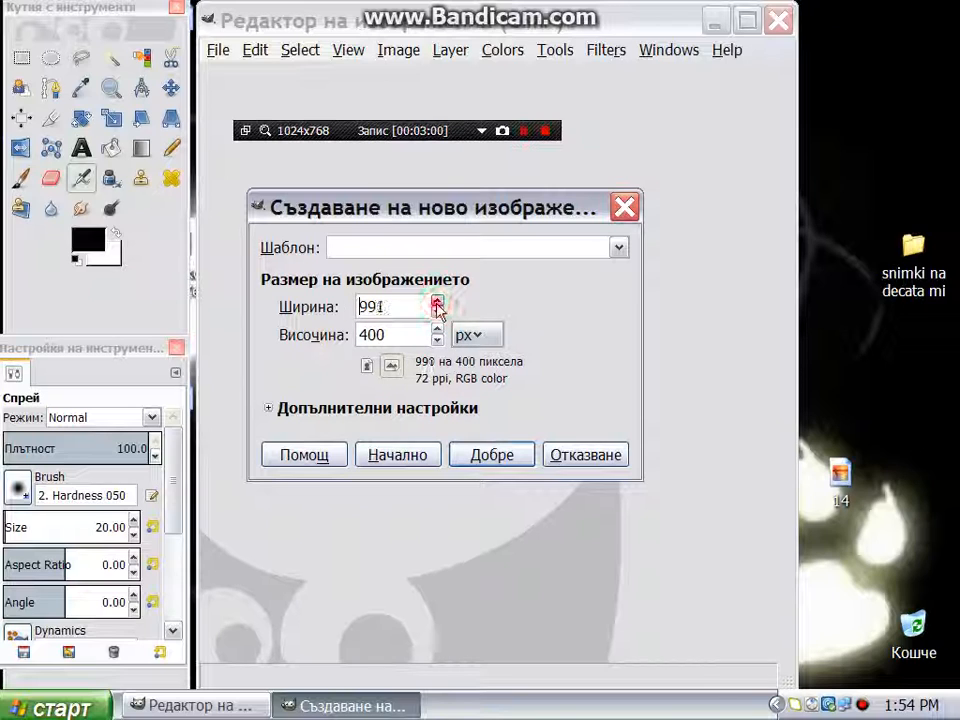
pyautogui.click(437, 304)
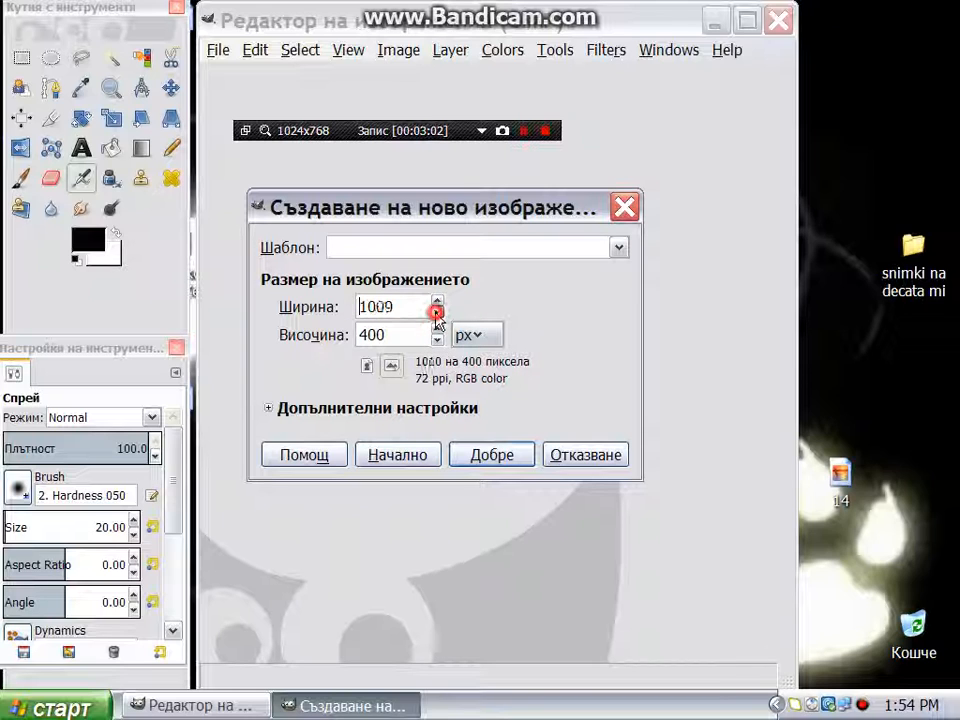
pyautogui.click(437, 313)
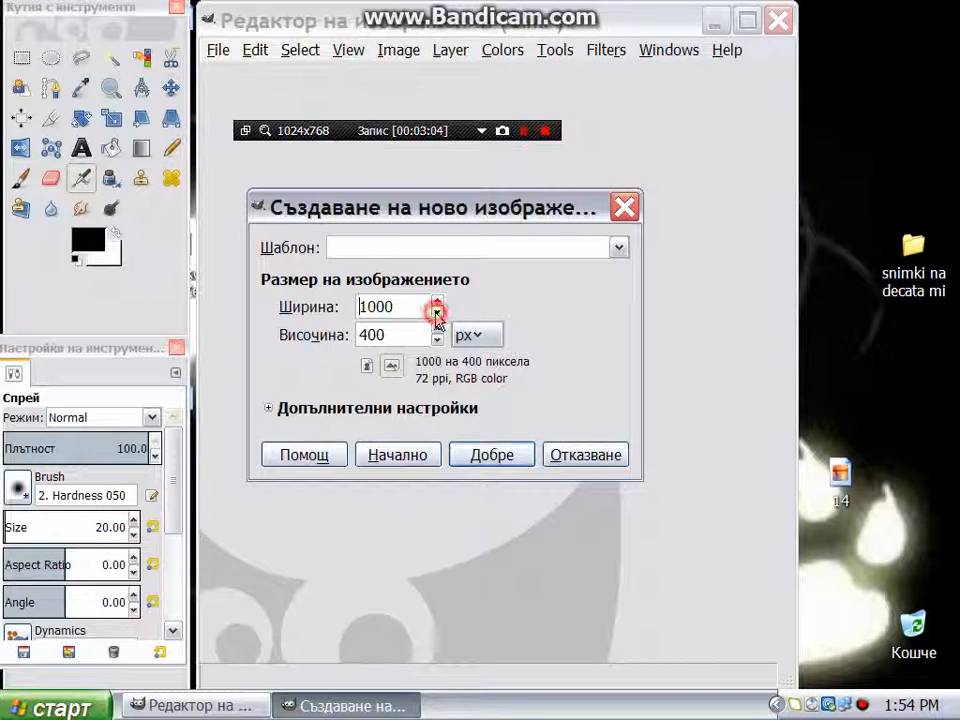
# Set the new image's height to 1000 px, correct the width to 1000 px and create the image
pyautogui.moveTo(437, 327); pyautogui.dragTo(437, 341)
pyautogui.click(437, 341)
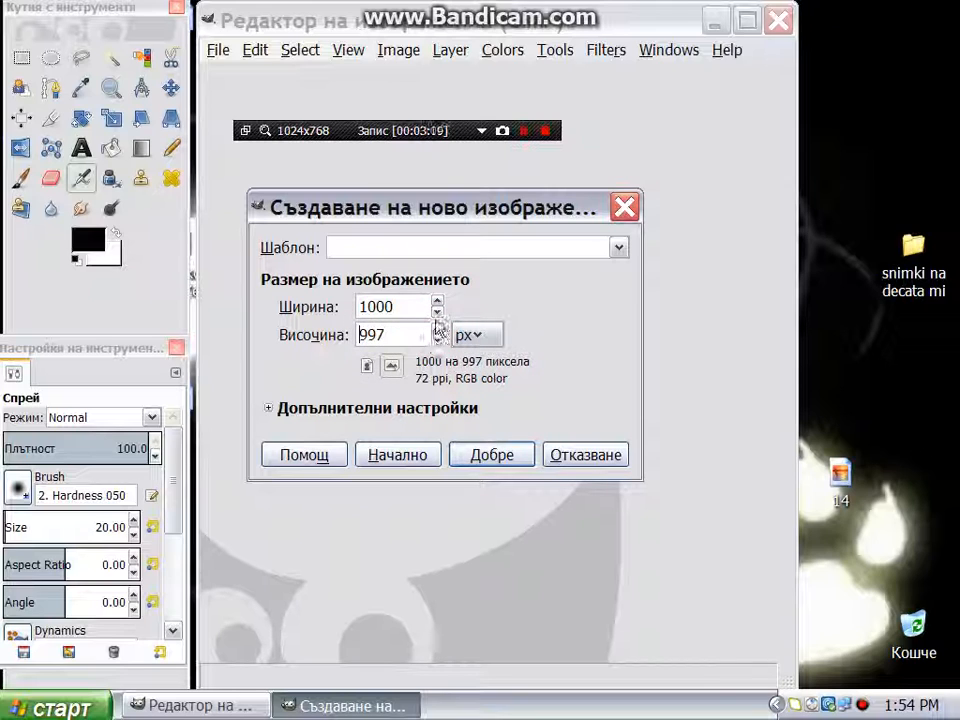
pyautogui.click(437, 312)
pyautogui.click(437, 328)
pyautogui.click(438, 329)
pyautogui.click(438, 329)
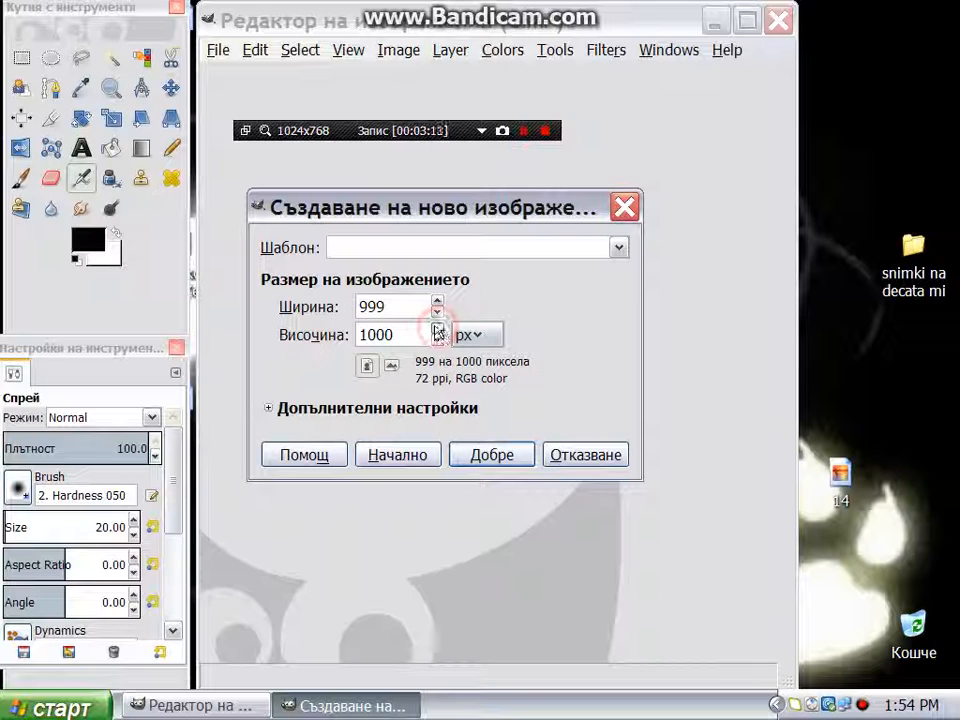
pyautogui.click(437, 301)
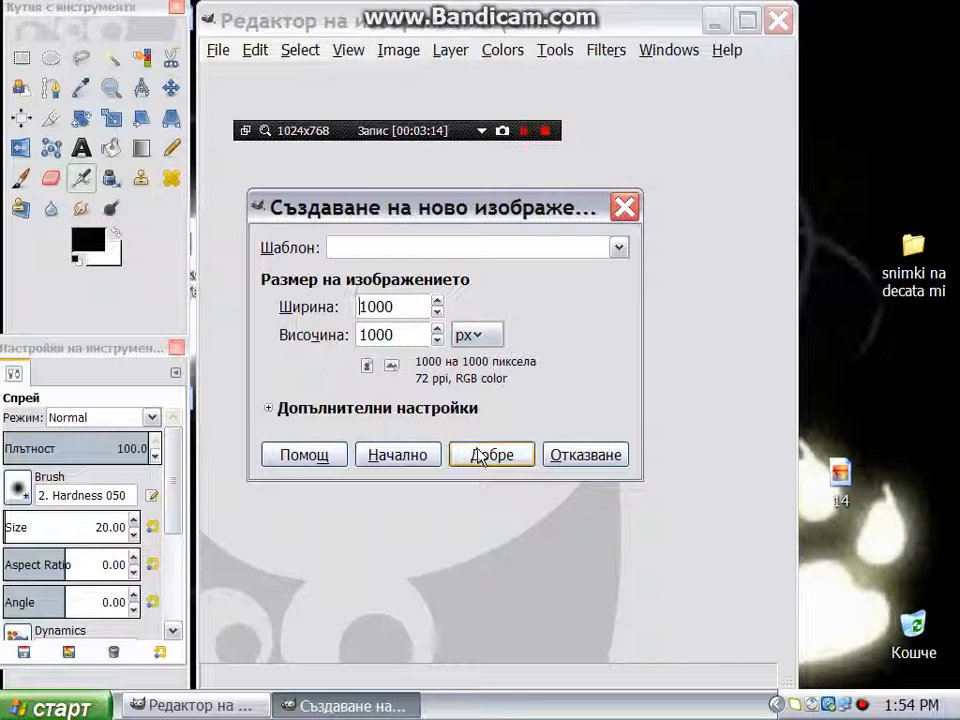
pyautogui.click(482, 457)
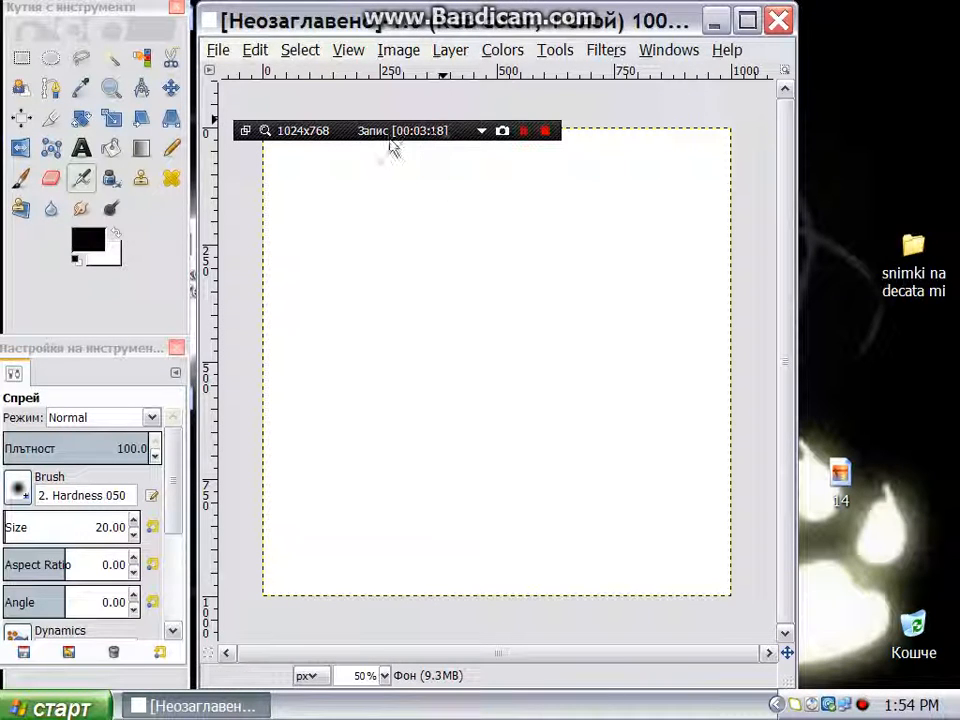
# Draw an elliptical selection of about 998 × 996 px that spans the whole canvas
pyautogui.moveTo(354, 128); pyautogui.dragTo(337, 20)
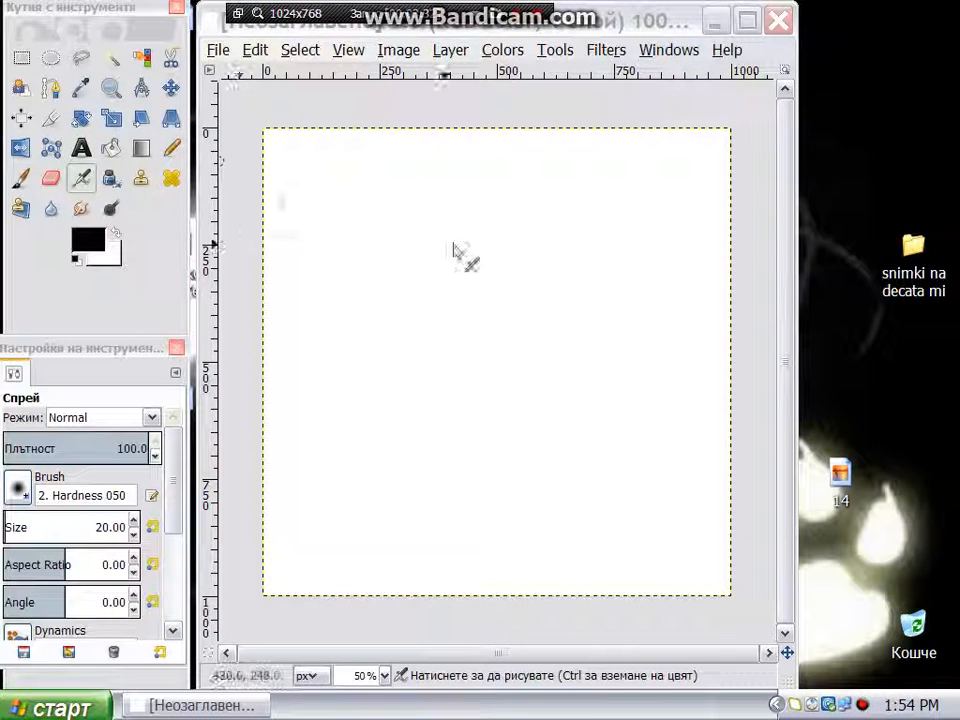
pyautogui.click(52, 60)
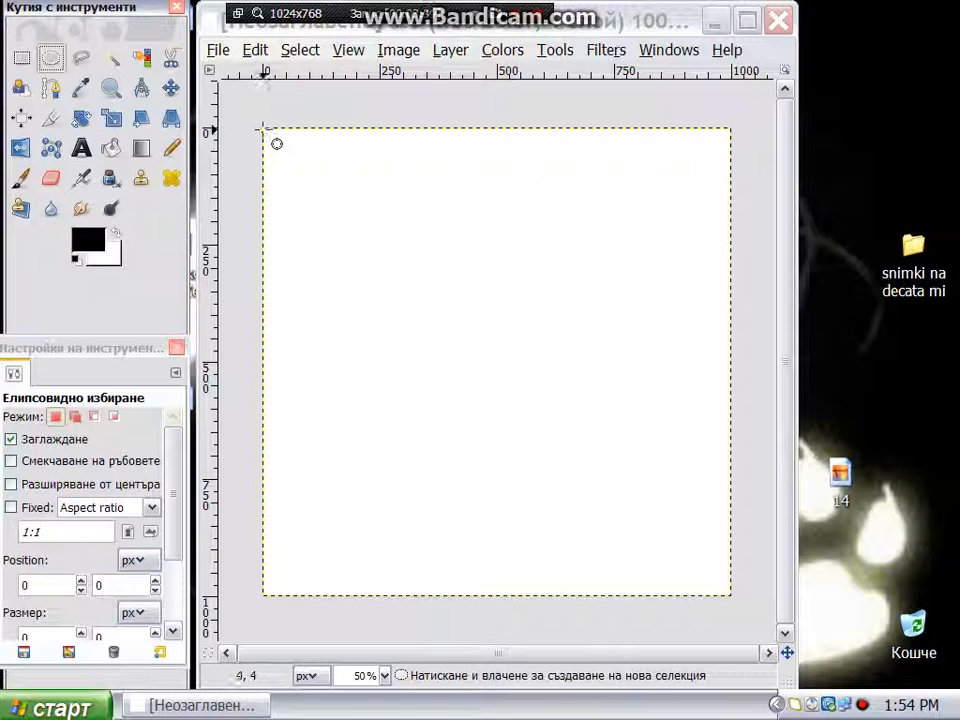
pyautogui.moveTo(264, 129); pyautogui.dragTo(744, 610)
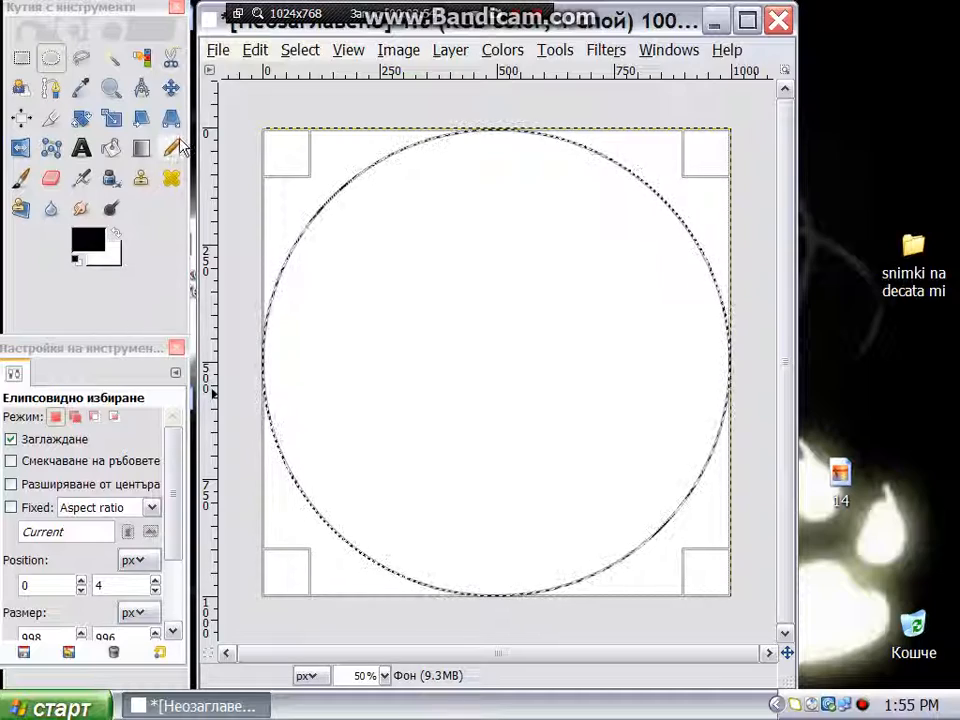
# Activate the Blend tool and move the toolbox and tool options windows apart so that the options sit beside the canvas
pyautogui.click(143, 150)
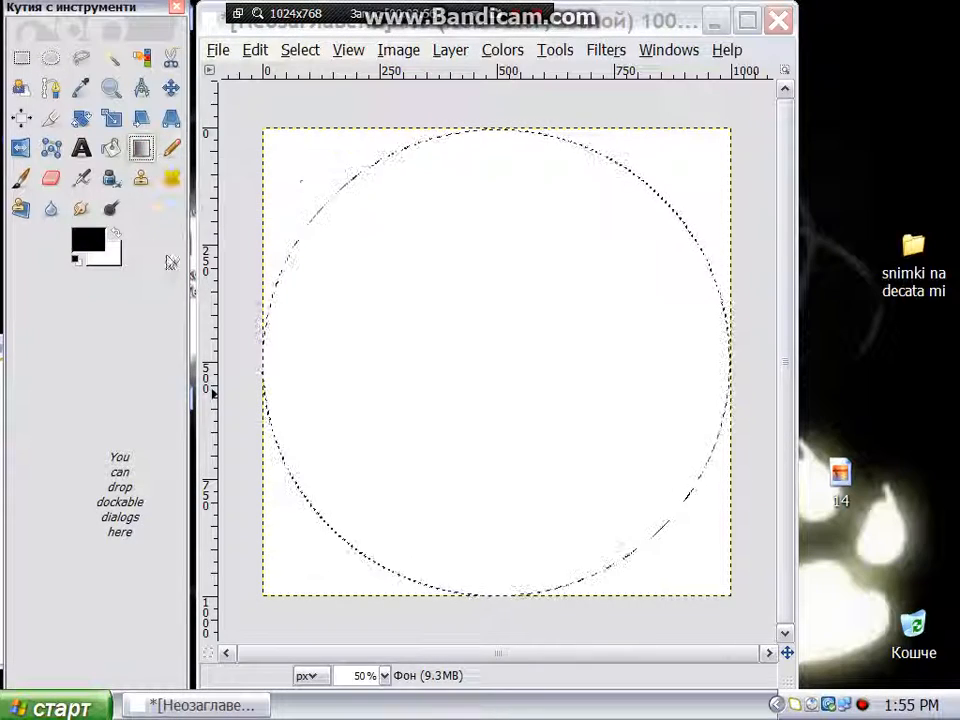
pyautogui.moveTo(133, 8); pyautogui.dragTo(171, 22)
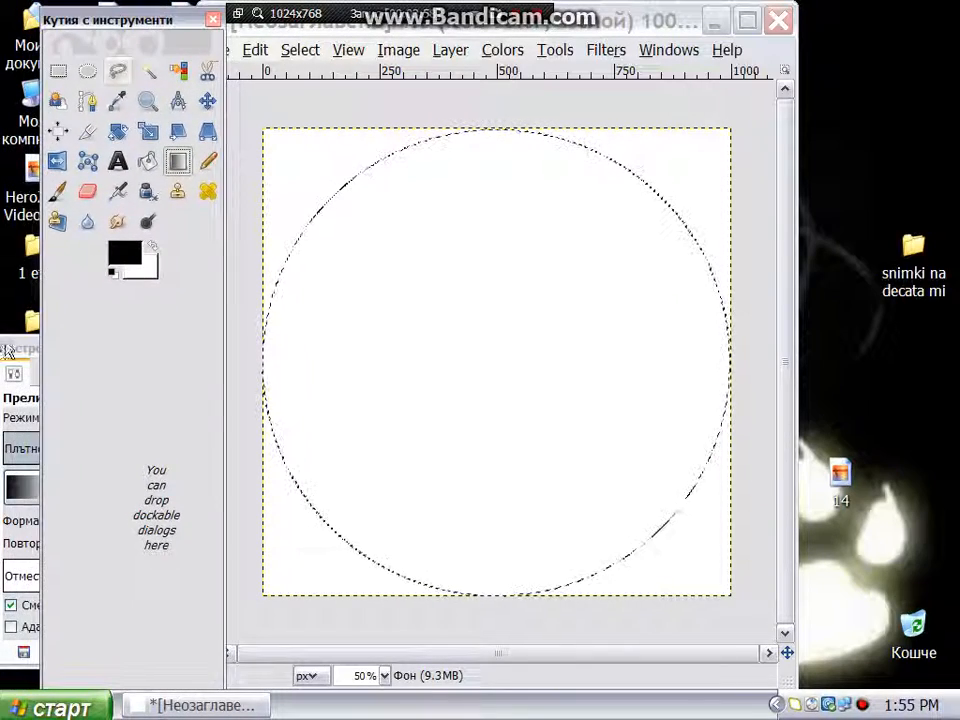
pyautogui.moveTo(9, 350); pyautogui.dragTo(829, 352)
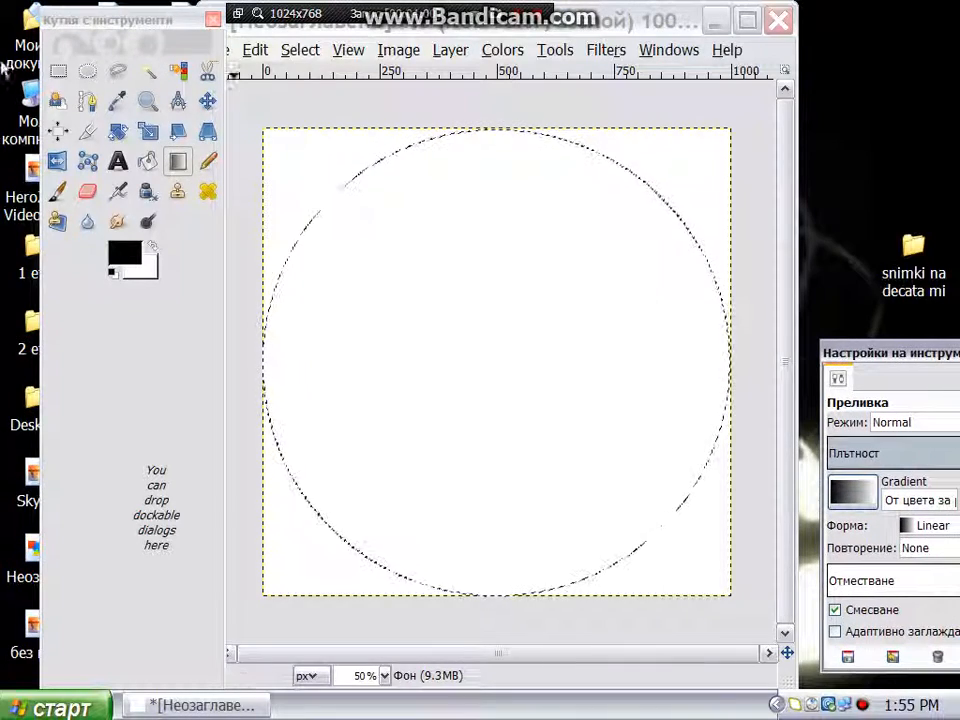
pyautogui.moveTo(78, 22); pyautogui.dragTo(35, 19)
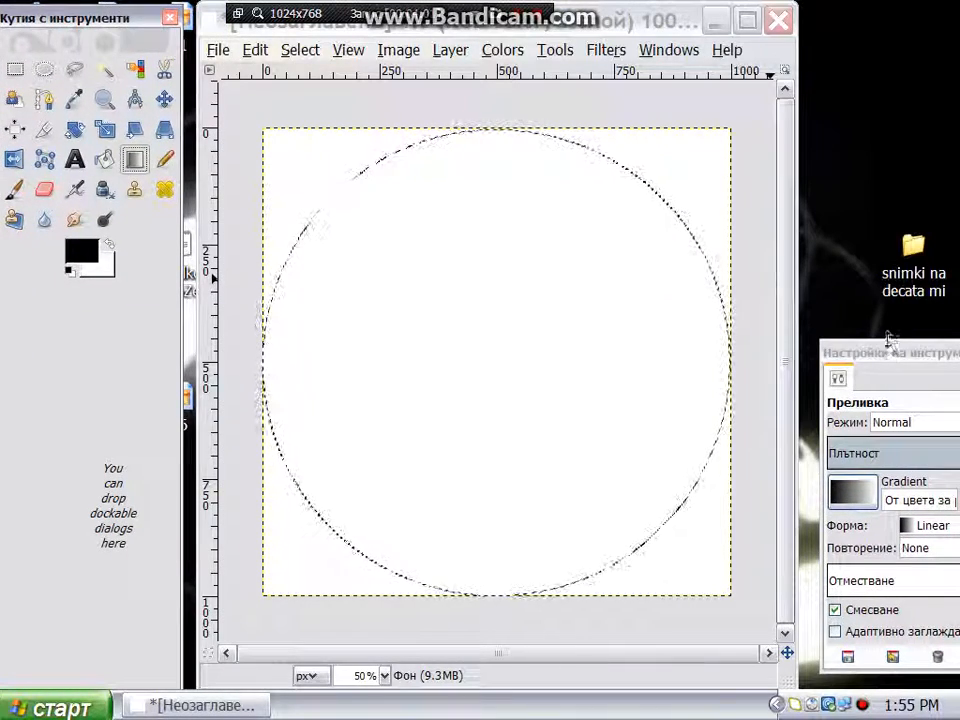
pyautogui.moveTo(880, 356); pyautogui.dragTo(826, 308)
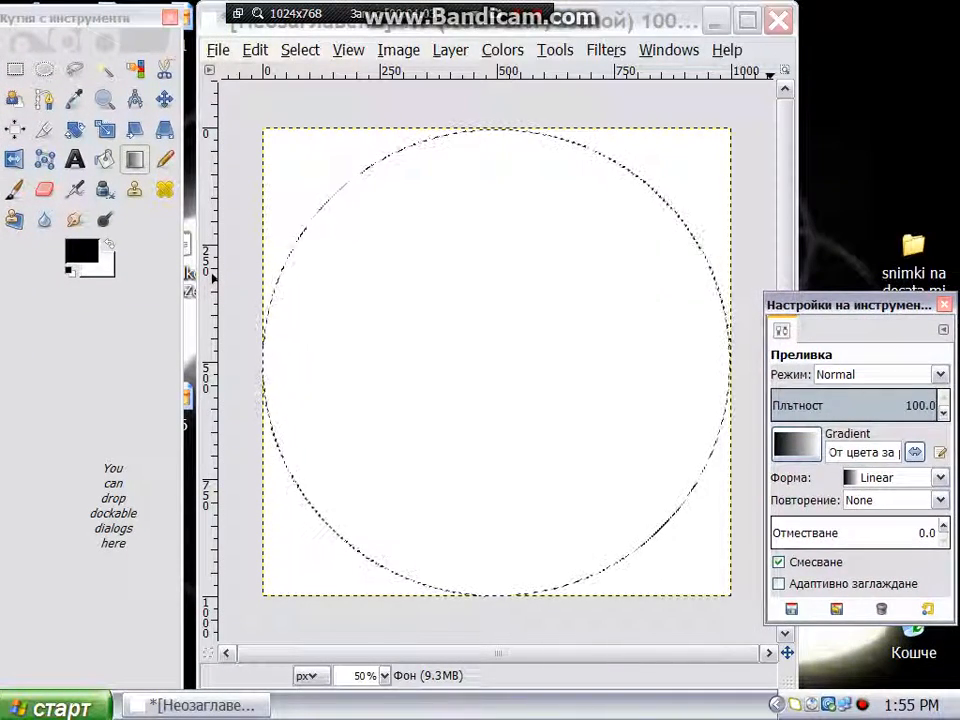
# Fill the circle selection with a reversed radial foreground-to-background gradient from its upper-left edge to its lower-right edge
pyautogui.click(800, 455)
pyautogui.click(800, 455)
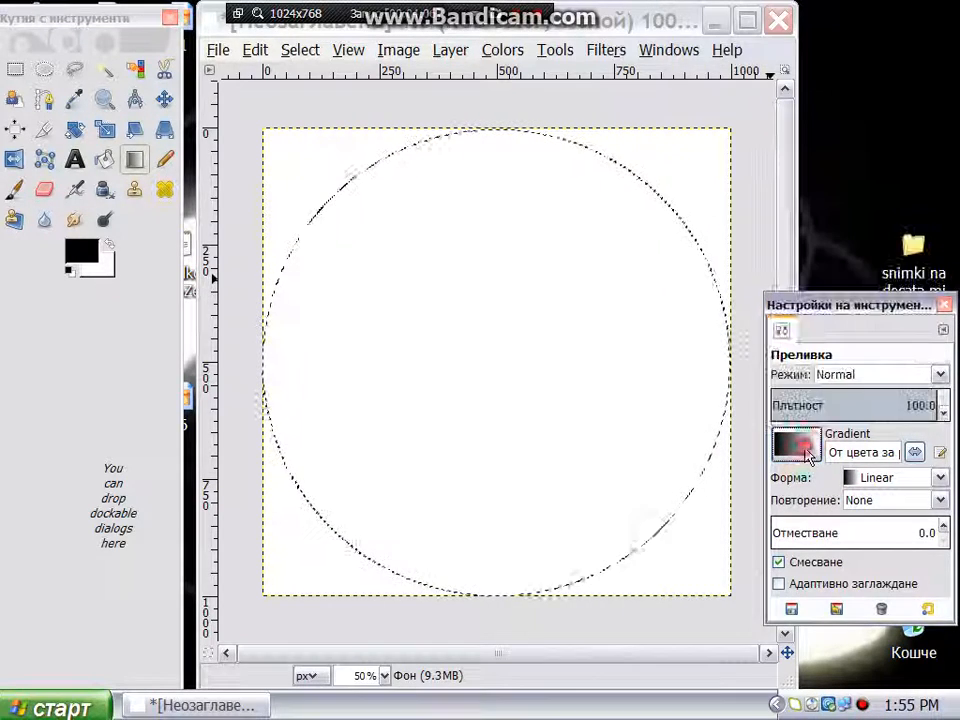
pyautogui.click(906, 479)
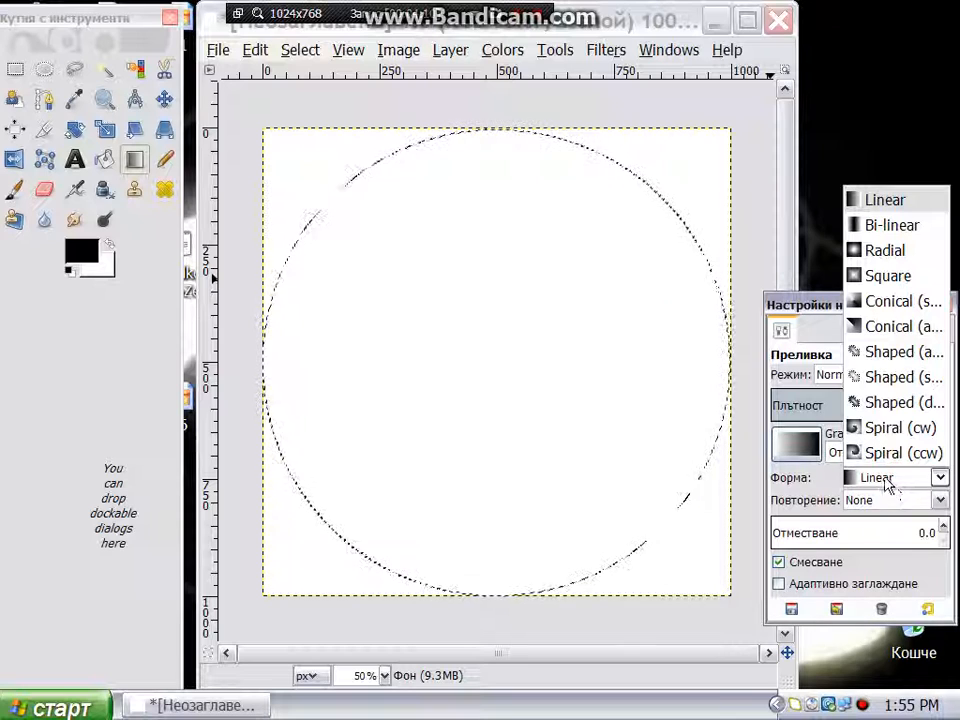
pyautogui.click(881, 251)
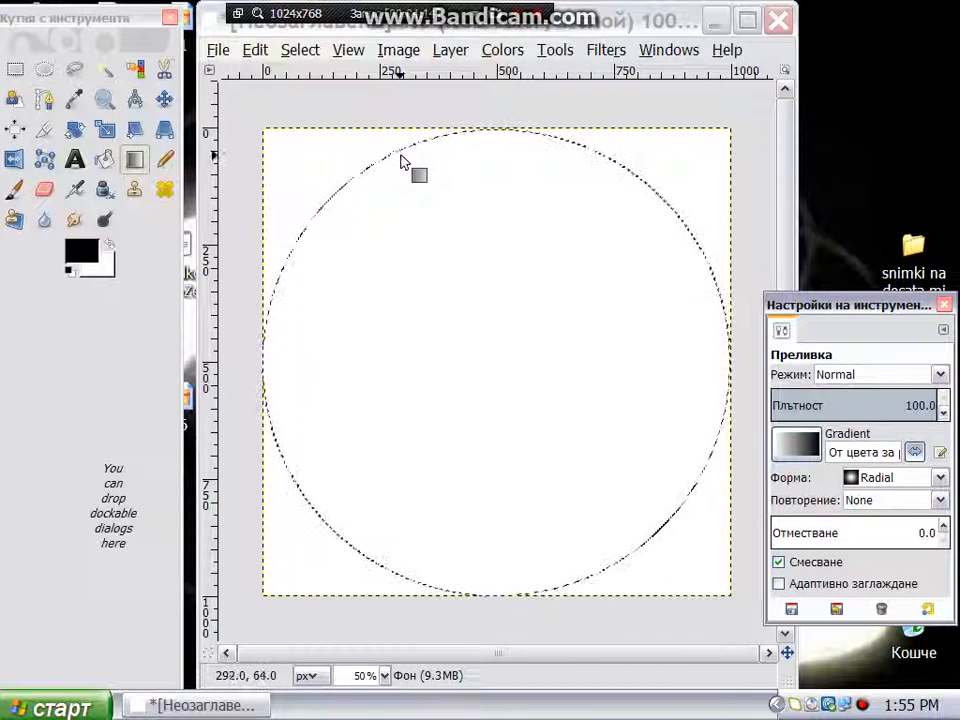
pyautogui.moveTo(397, 150); pyautogui.dragTo(608, 562)
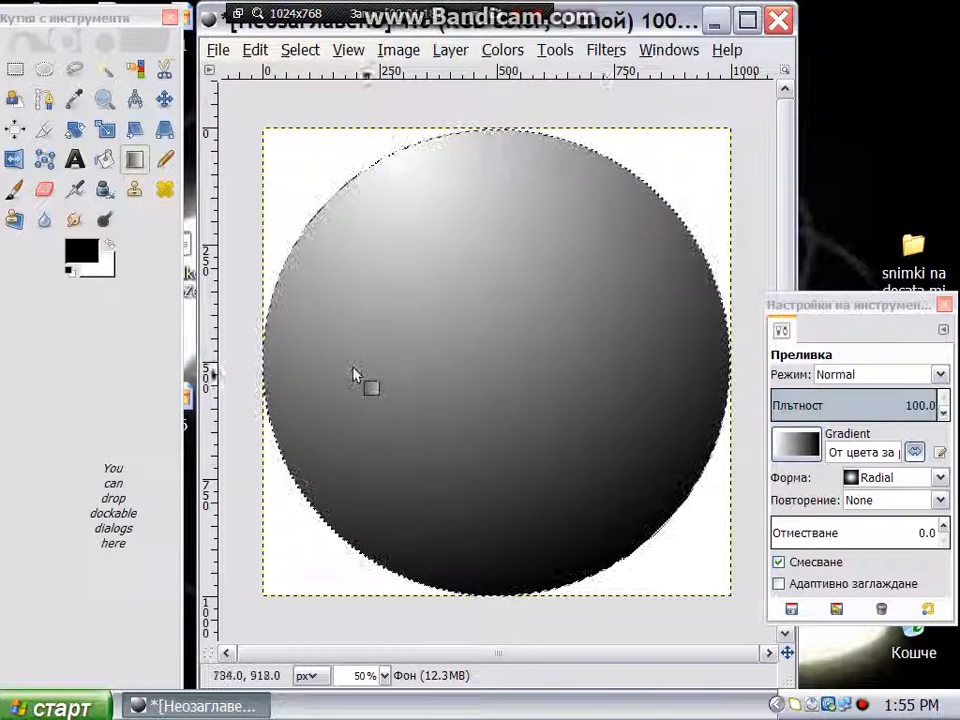
pyautogui.click(298, 51)
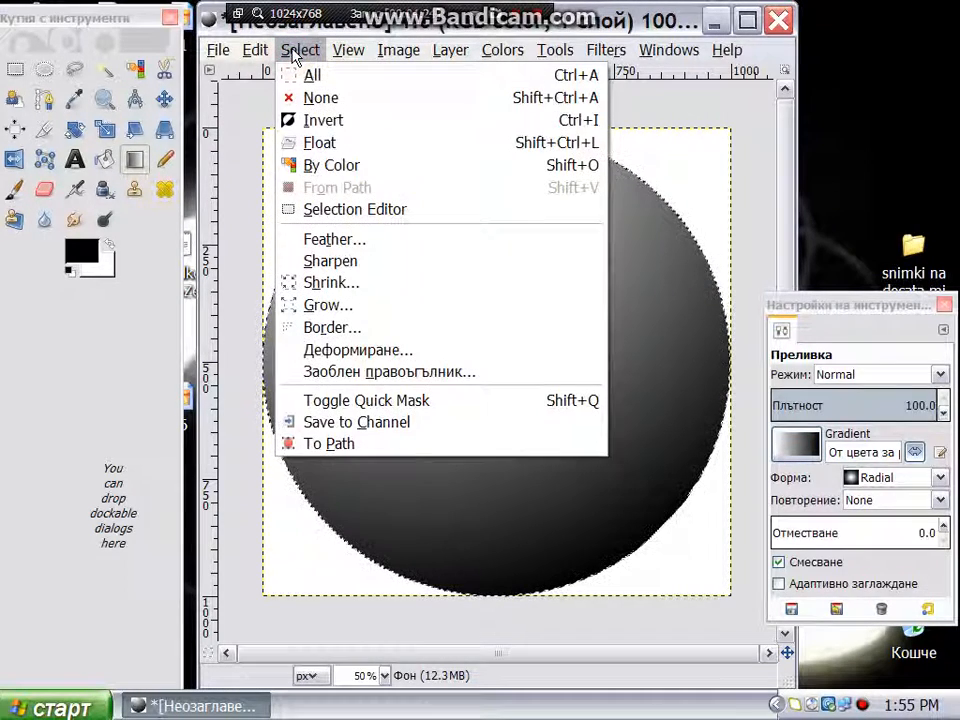
pyautogui.click(291, 50)
pyautogui.click(253, 50)
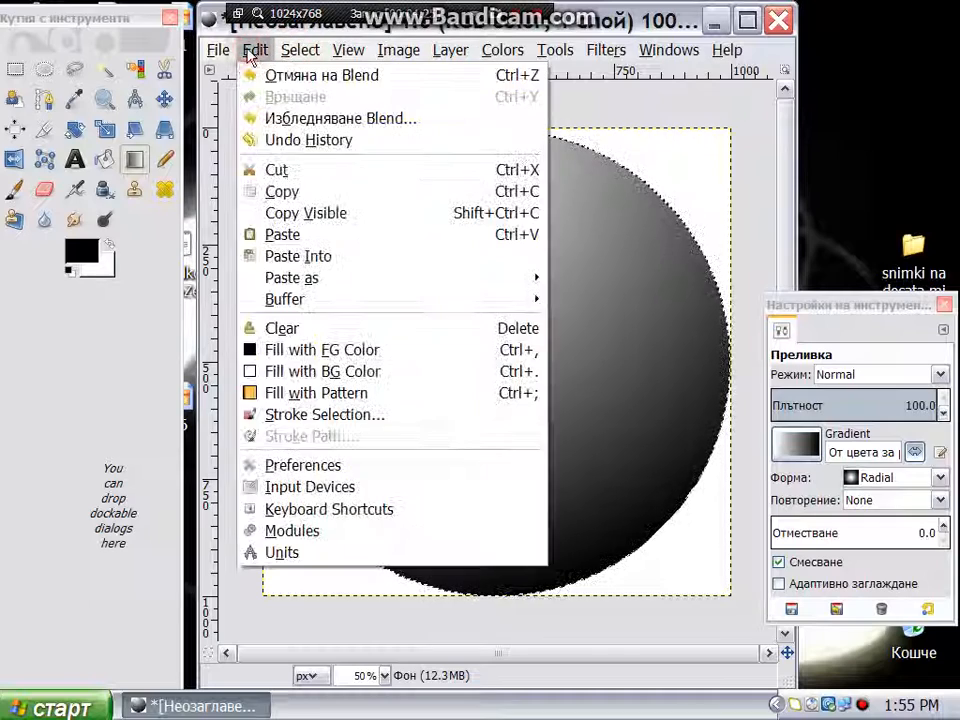
pyautogui.click(247, 50)
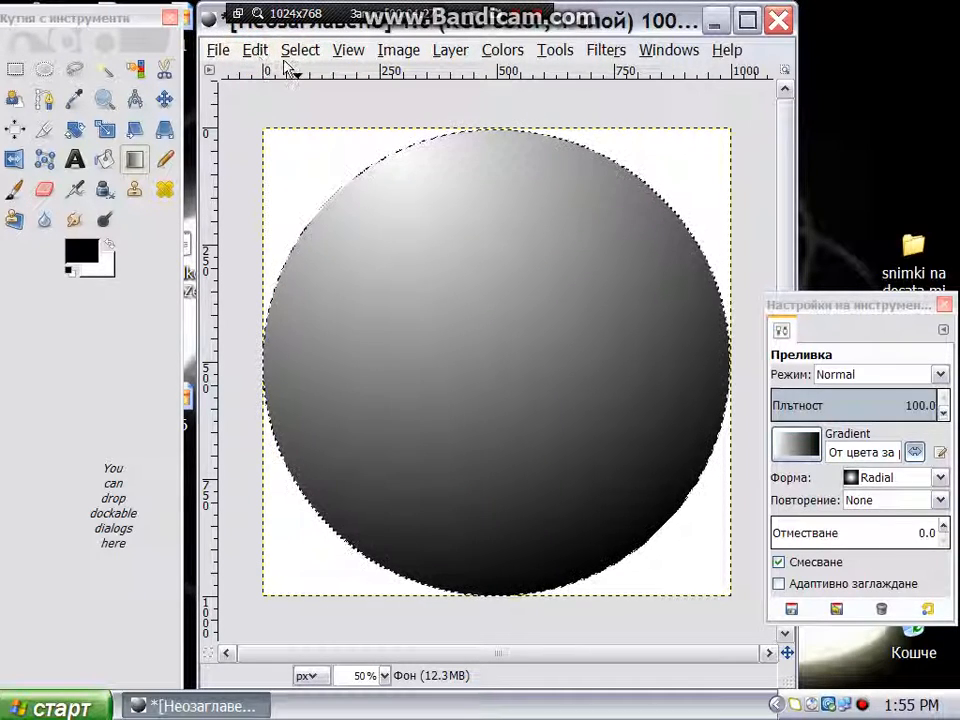
pyautogui.click(517, 14)
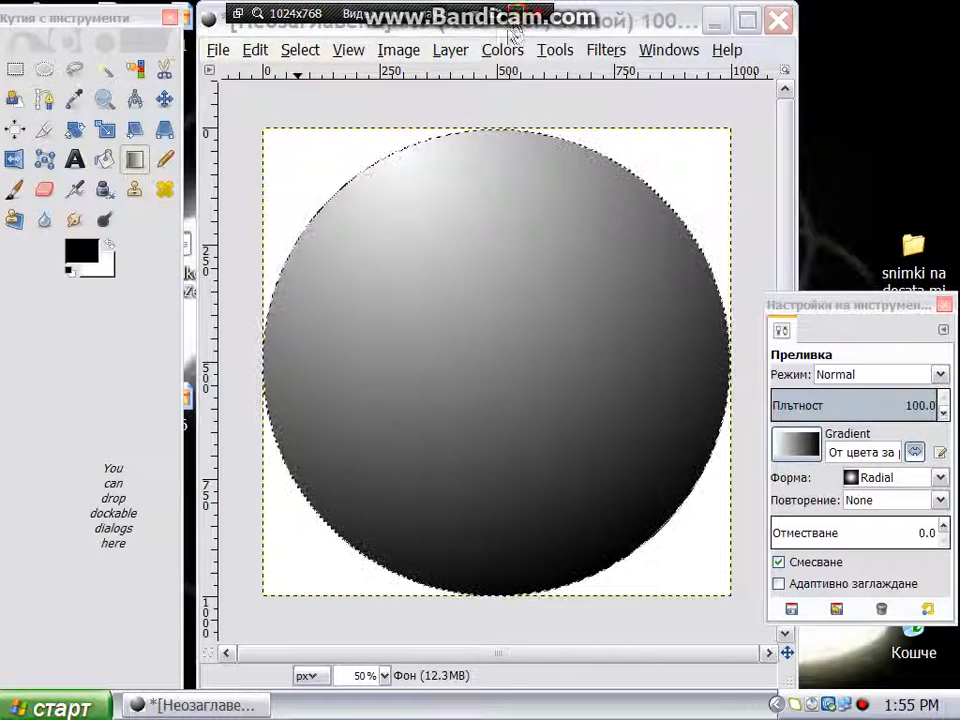
# Shrink the circle selection by 80 px and fill it with the radial gradient from its lower-right edge to its upper-left edge
pyautogui.click(303, 52)
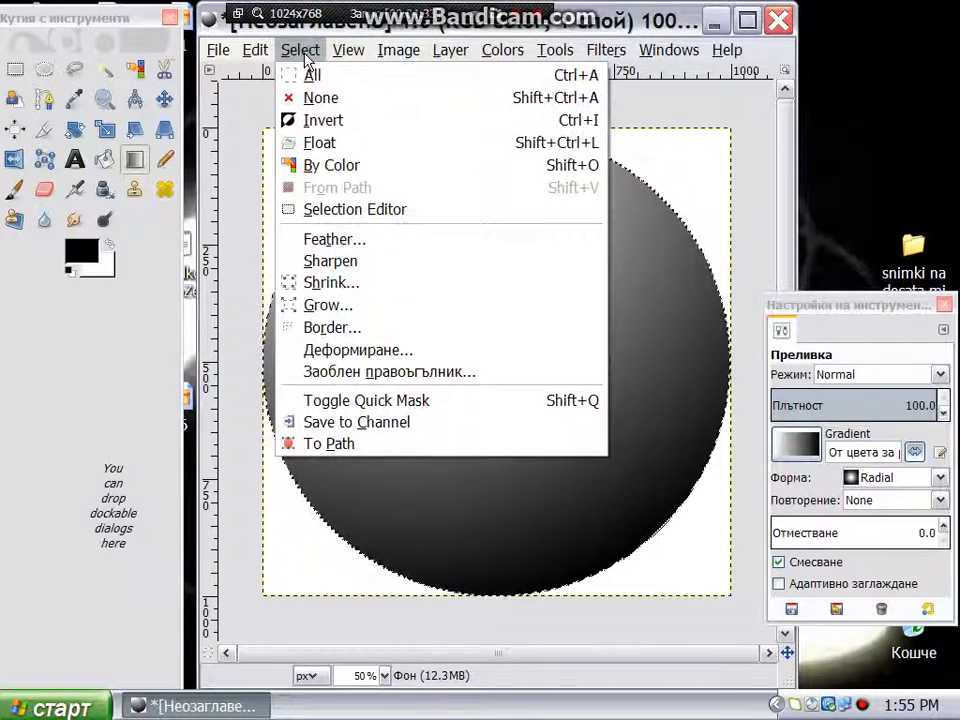
pyautogui.click(321, 282)
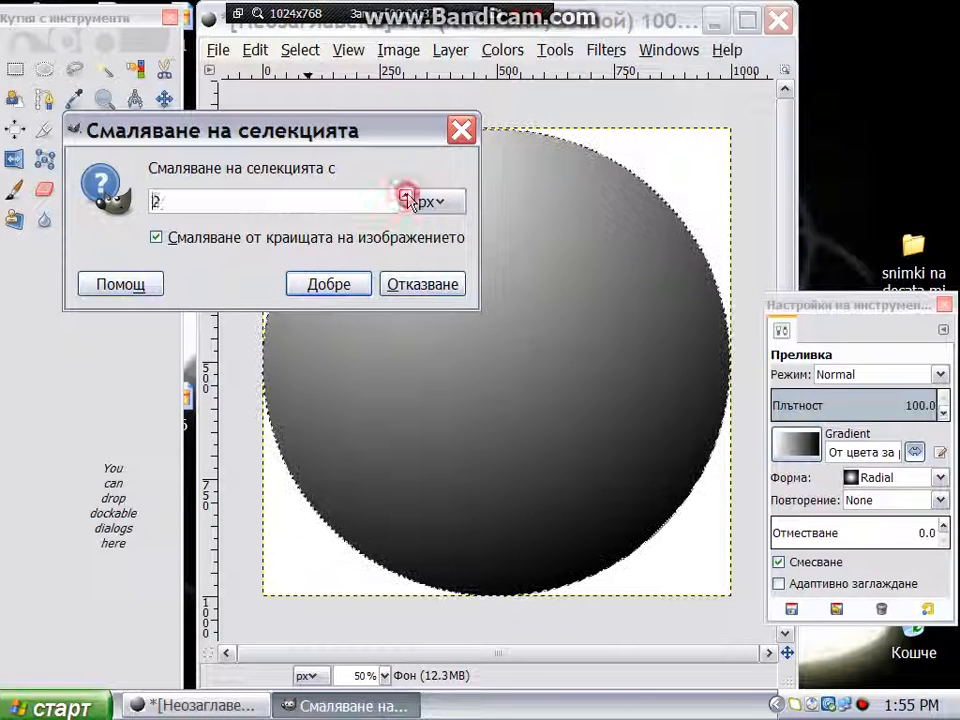
pyautogui.moveTo(407, 197); pyautogui.dragTo(407, 197)
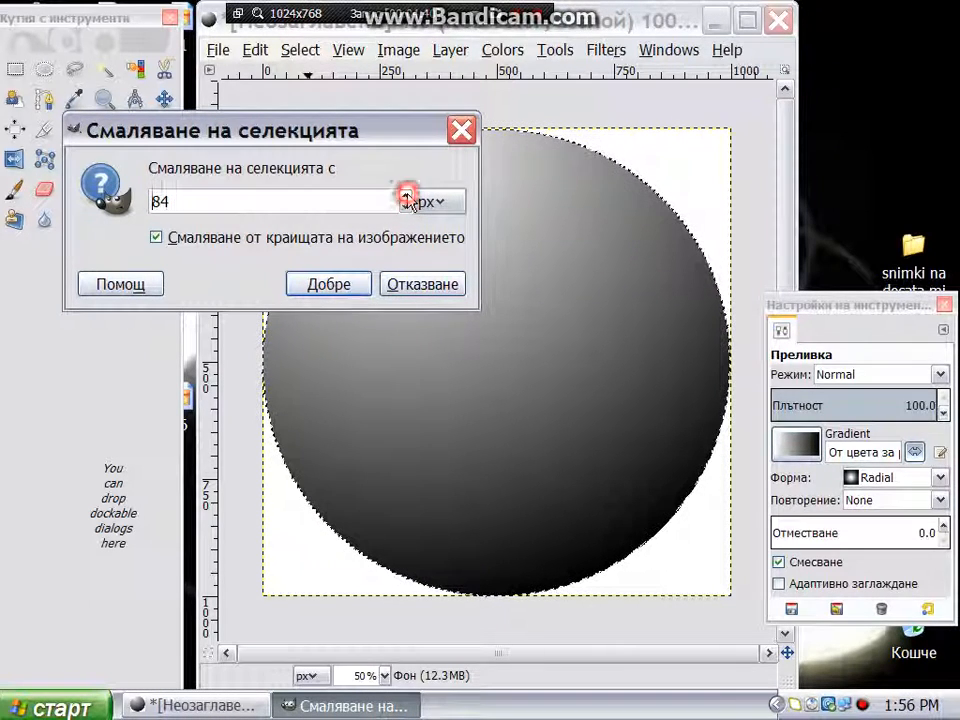
pyautogui.click(406, 207)
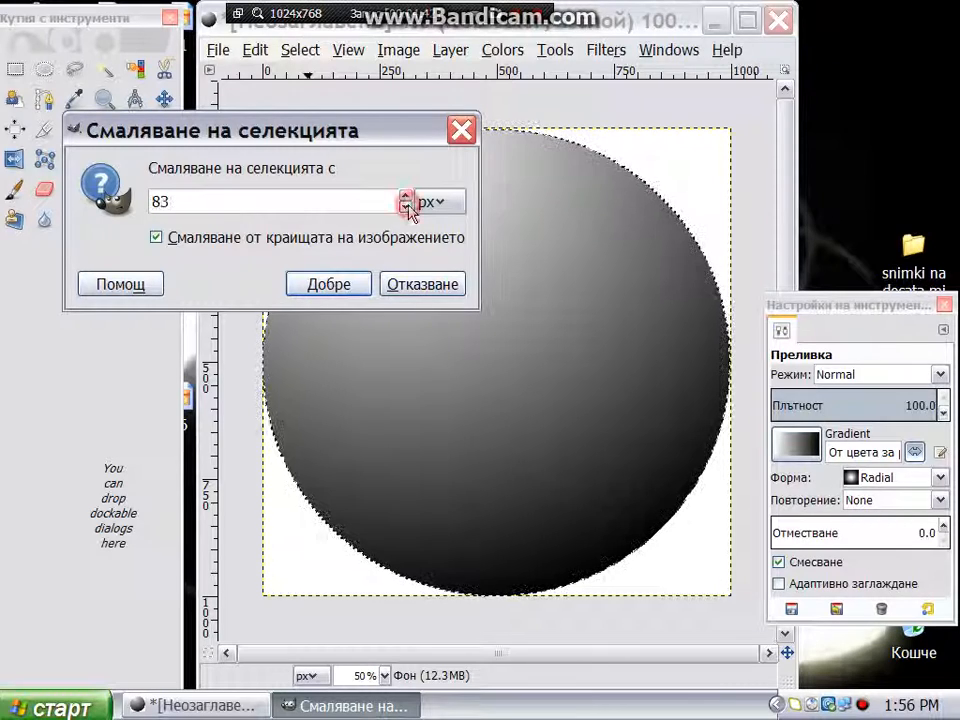
pyautogui.moveTo(408, 207); pyautogui.dragTo(407, 204)
pyautogui.click(330, 286)
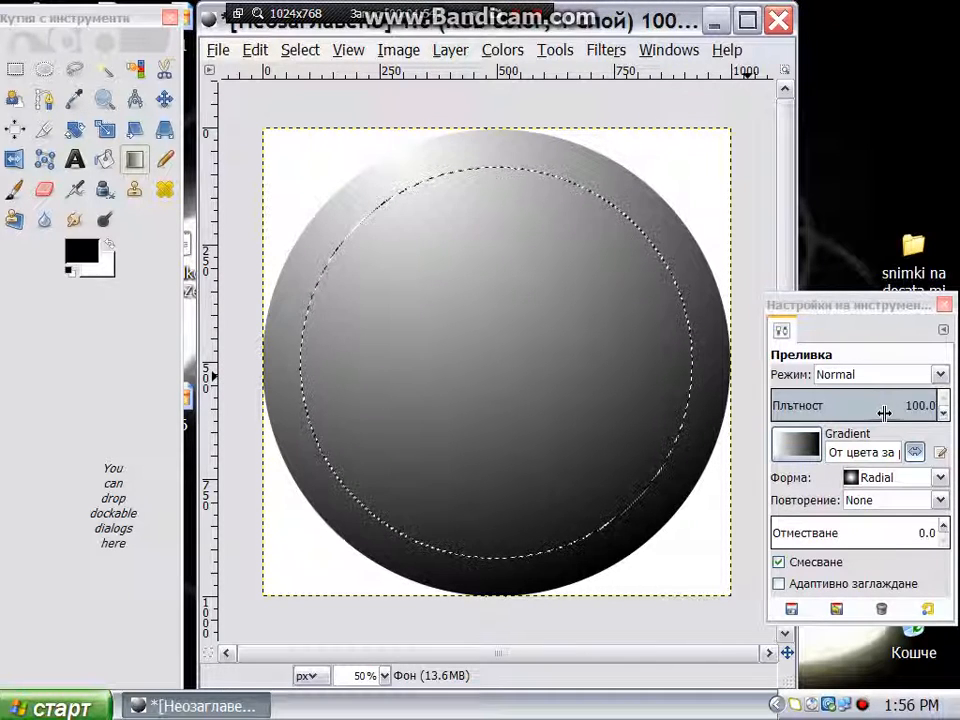
pyautogui.moveTo(569, 545); pyautogui.dragTo(434, 191)
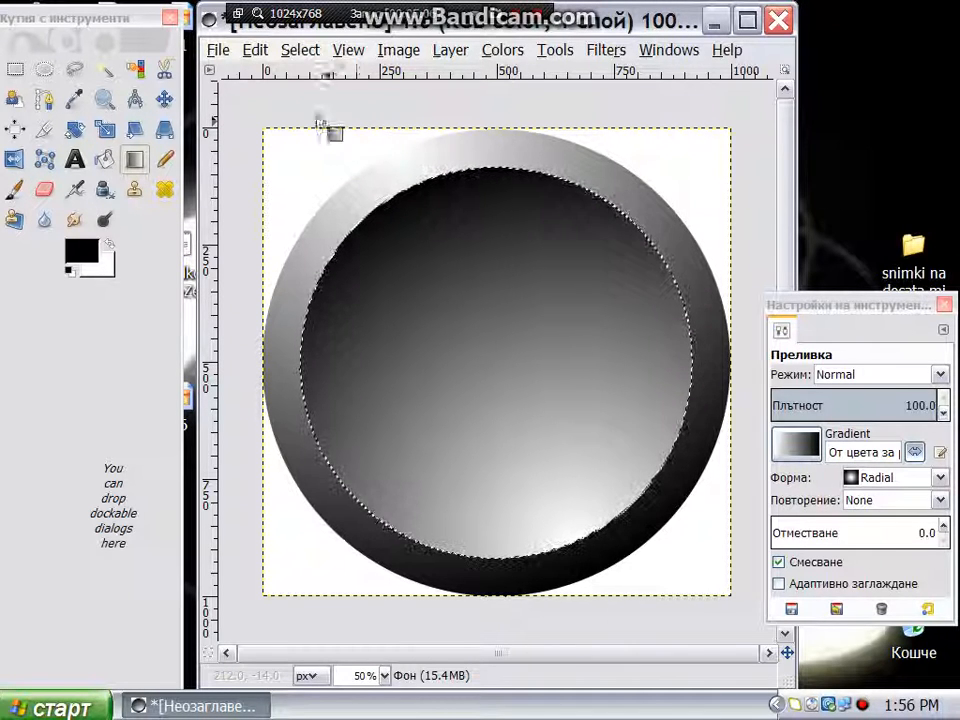
# Shrink the inner circle selection by another 80 px
pyautogui.click(303, 52)
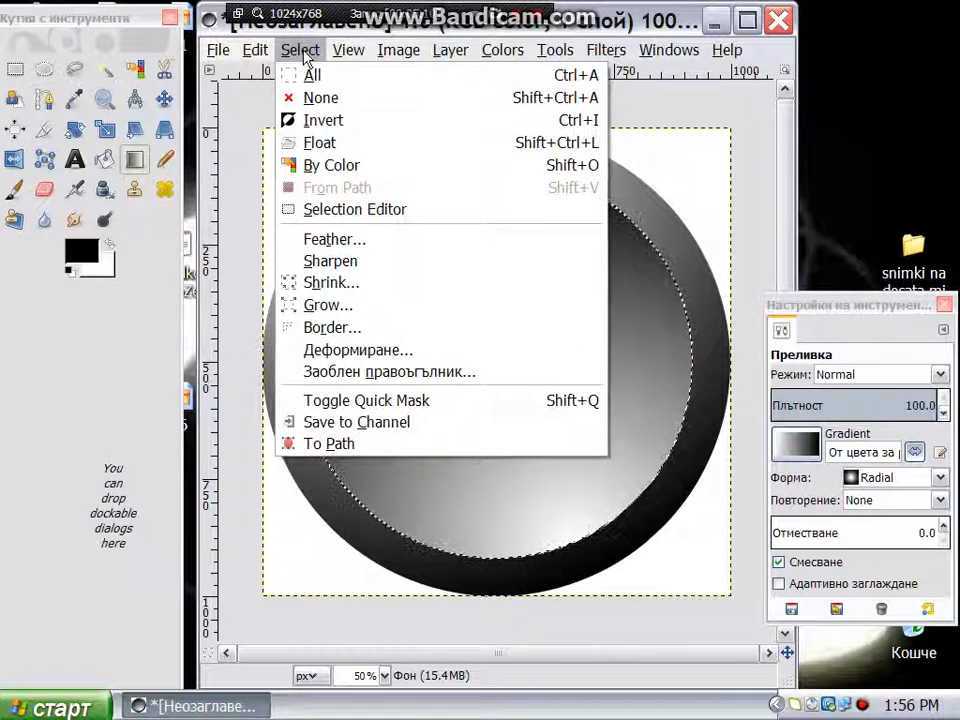
pyautogui.click(352, 284)
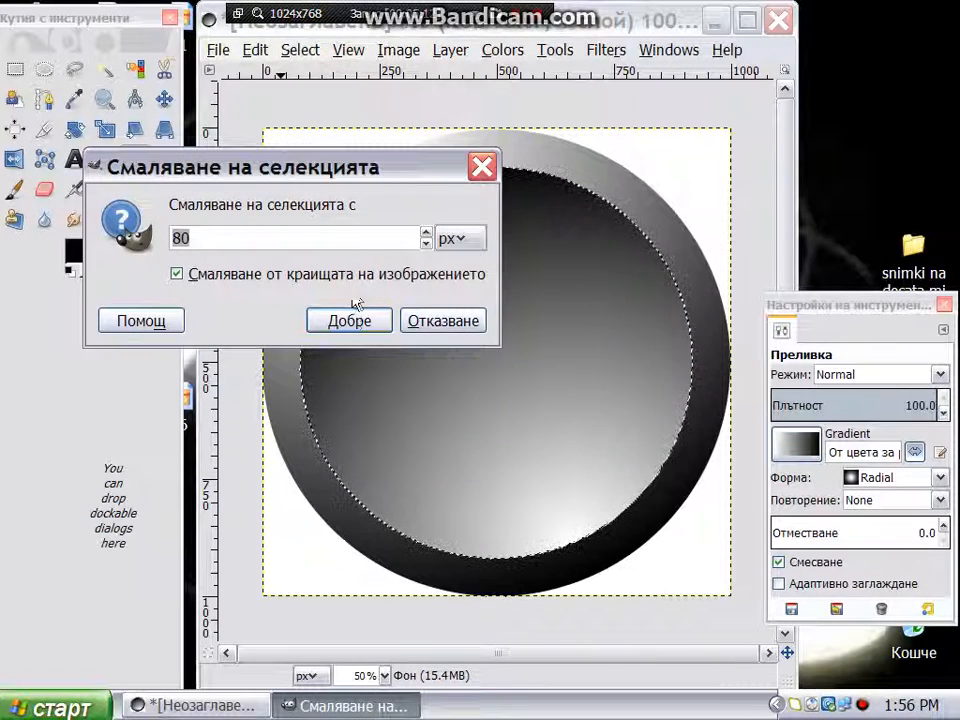
pyautogui.click(346, 319)
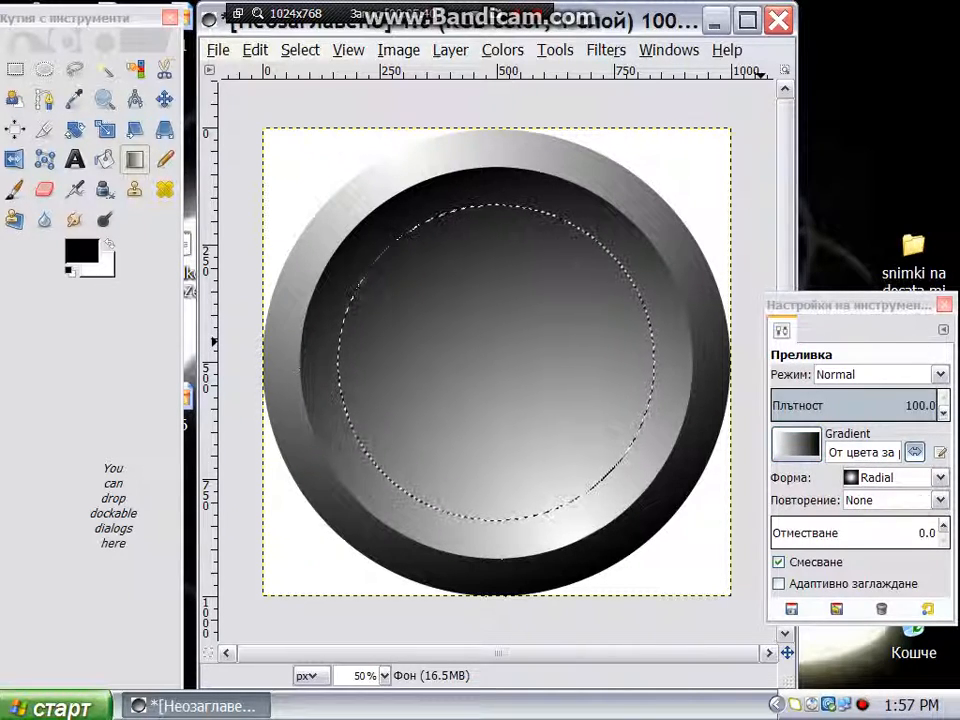
# Set the foreground colour to red ff0000 and fill the innermost circle with the radial gradient from its upper edge to its lower edge
pyautogui.click(84, 252)
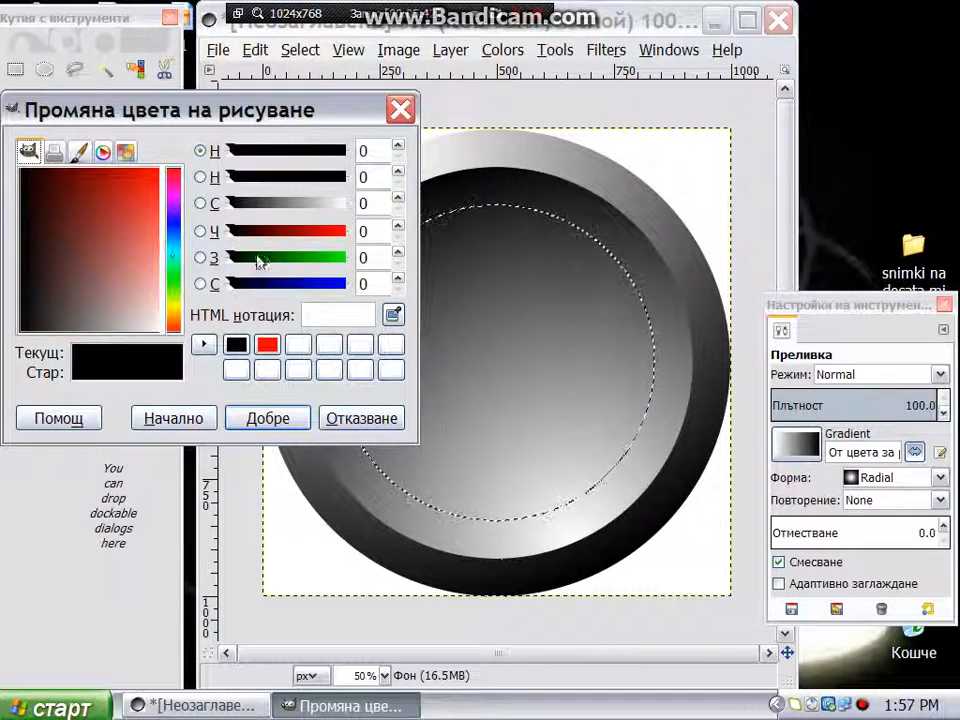
pyautogui.click(267, 344)
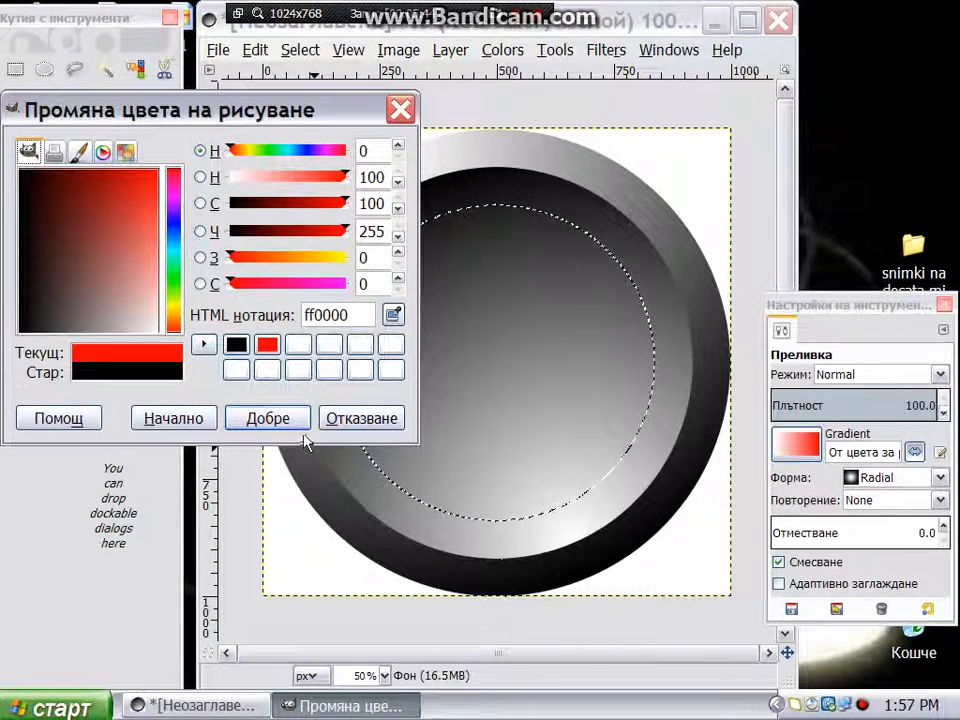
pyautogui.click(298, 425)
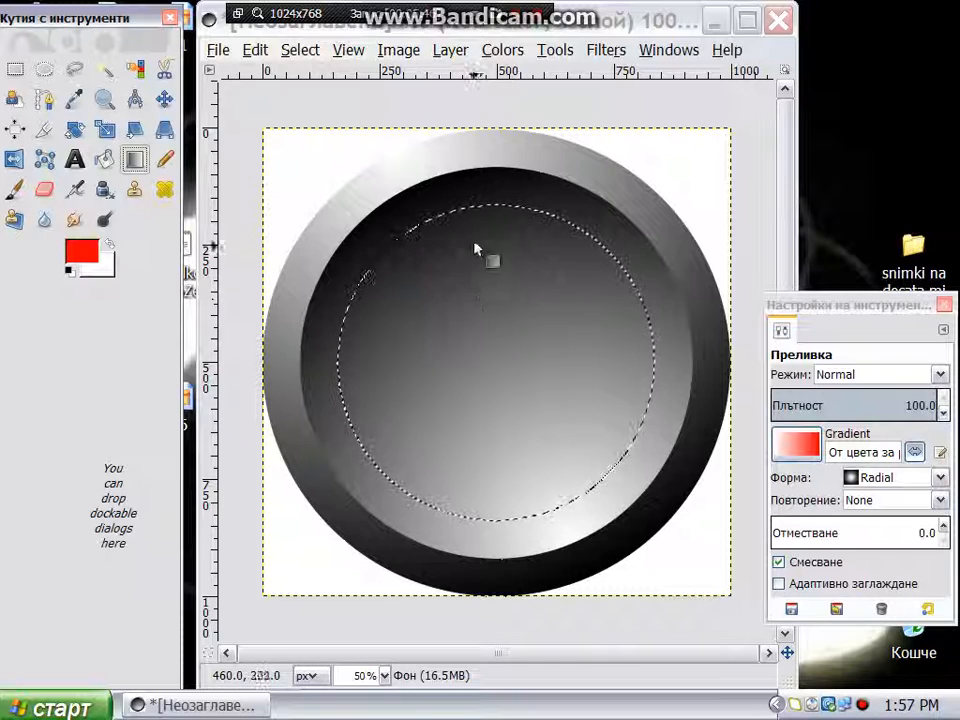
pyautogui.moveTo(459, 210); pyautogui.dragTo(549, 521)
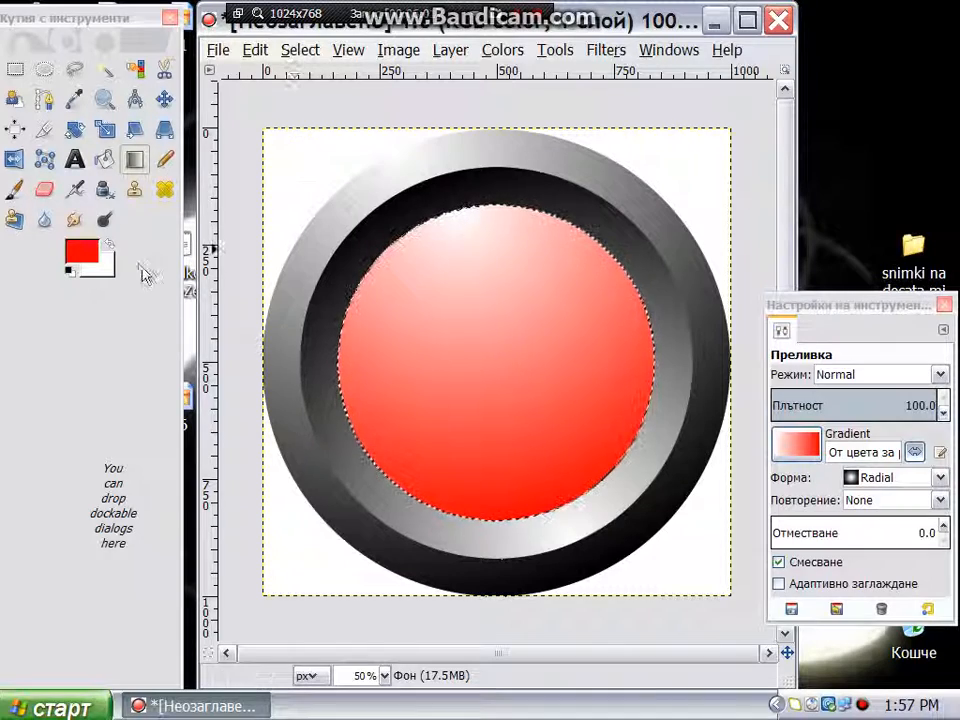
# Activate the Text tool and set the text colour to black 000000
pyautogui.click(75, 158)
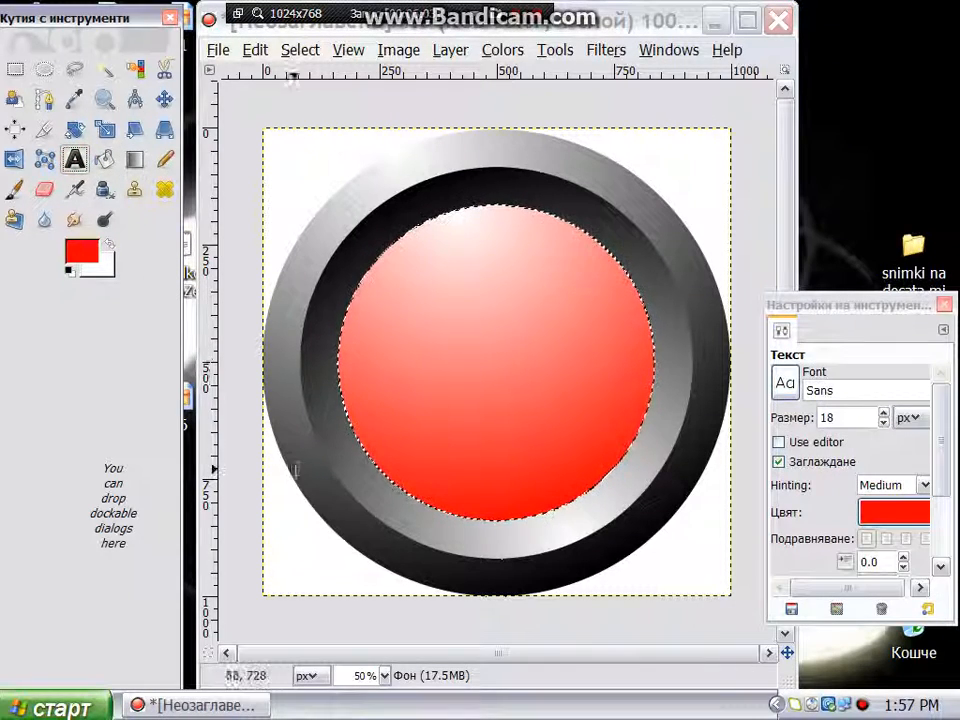
pyautogui.click(898, 514)
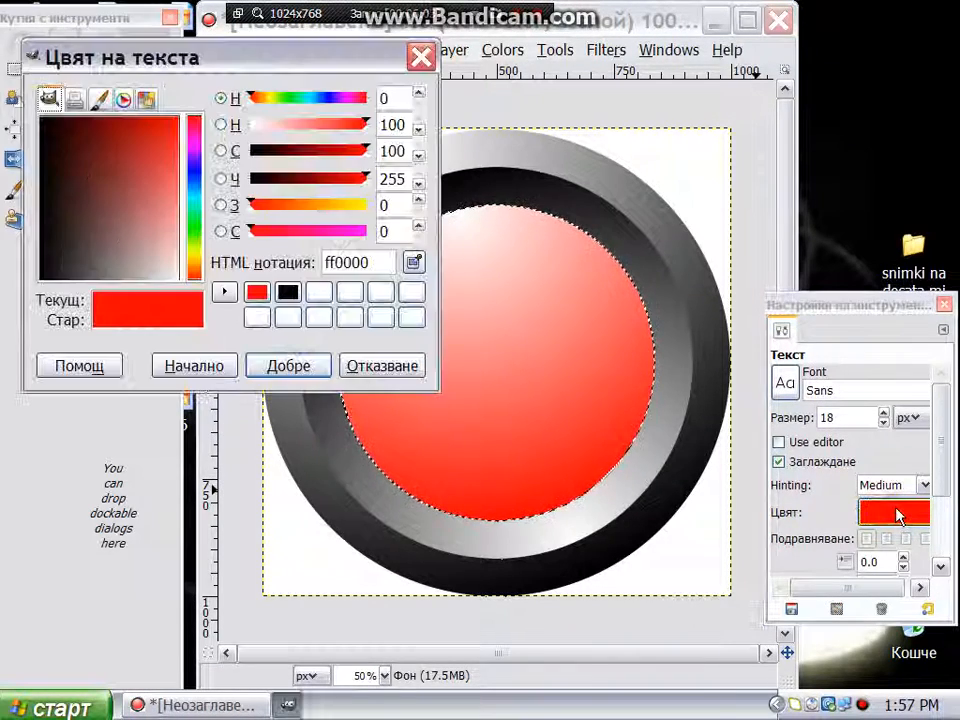
pyautogui.moveTo(92, 164); pyautogui.dragTo(12, 301)
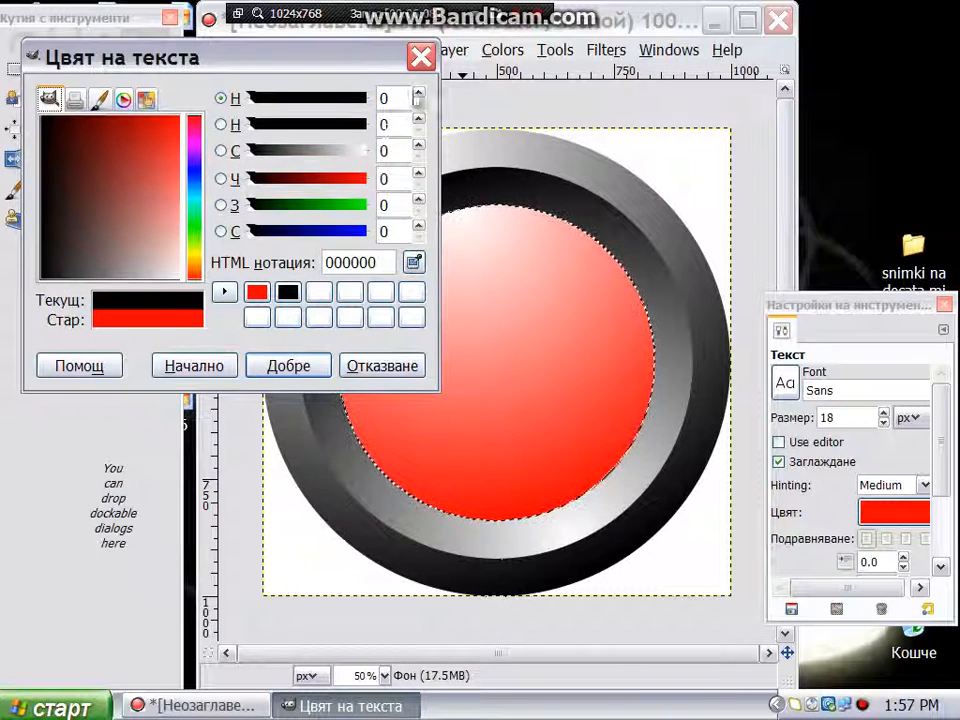
pyautogui.click(302, 365)
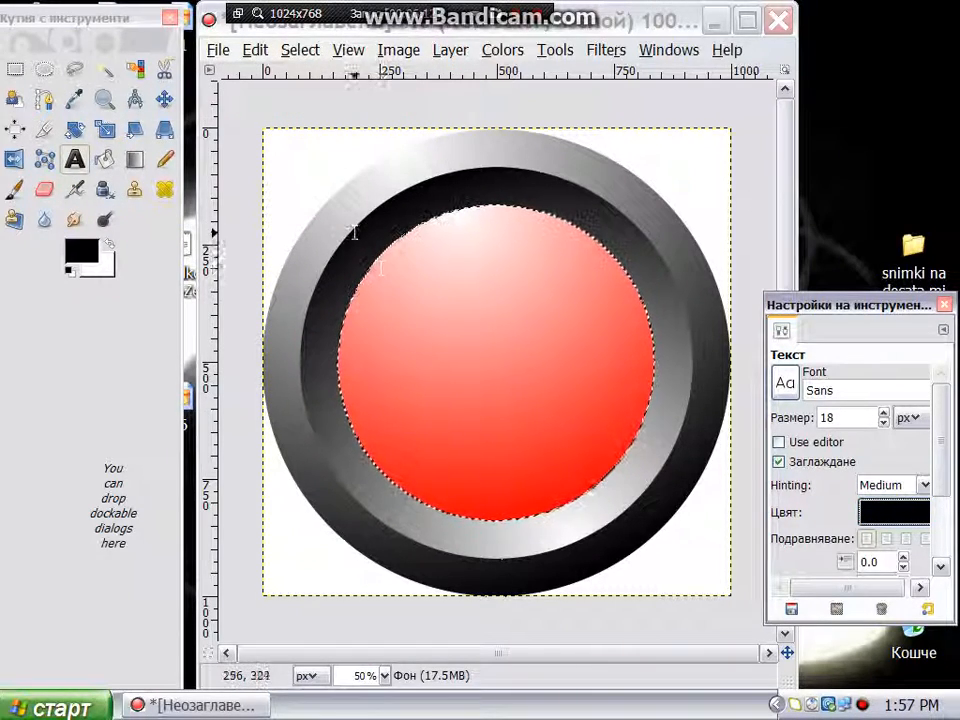
# Add the letter W at 860 px in a text box of about 670 × 684 px over the red circle
pyautogui.moveTo(350, 216); pyautogui.dragTo(674, 546)
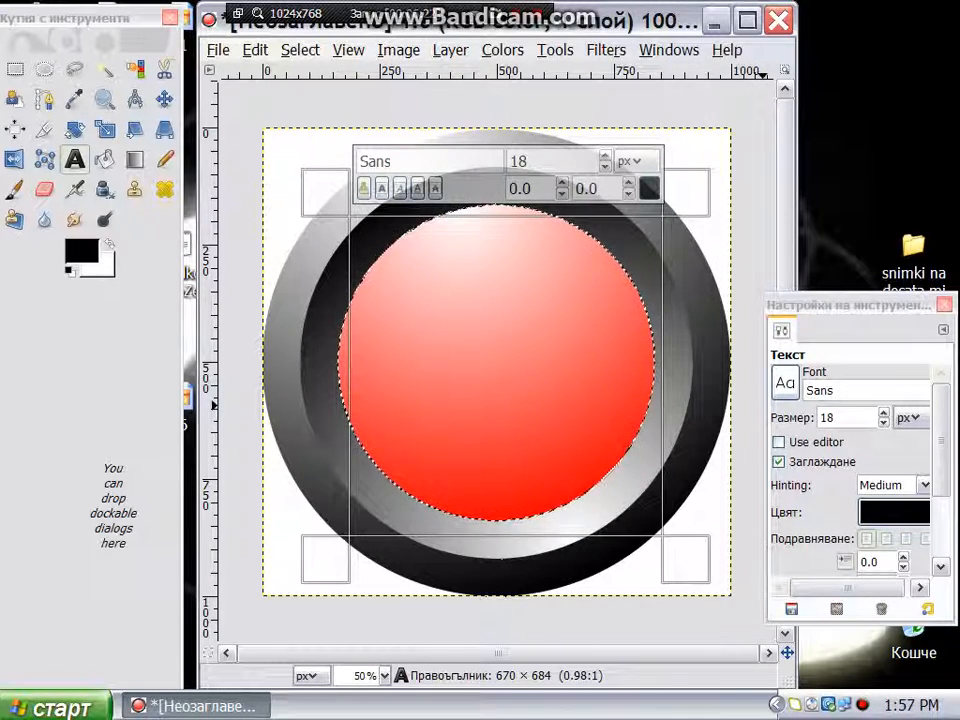
pyautogui.moveTo(886, 412); pyautogui.dragTo(885, 411)
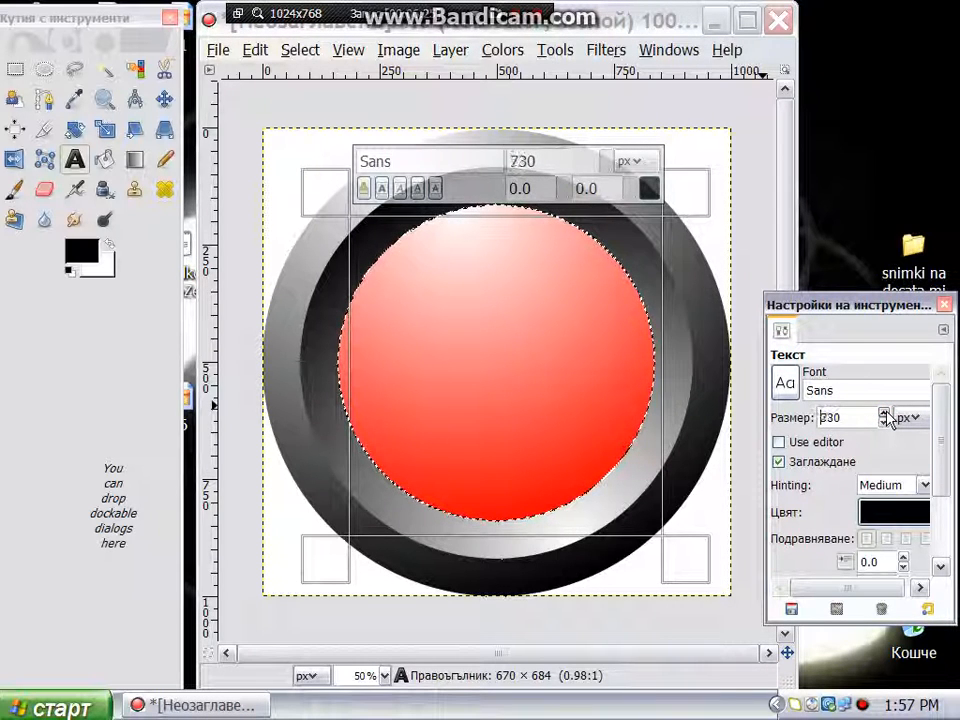
pyautogui.moveTo(886, 418); pyautogui.dragTo(886, 418)
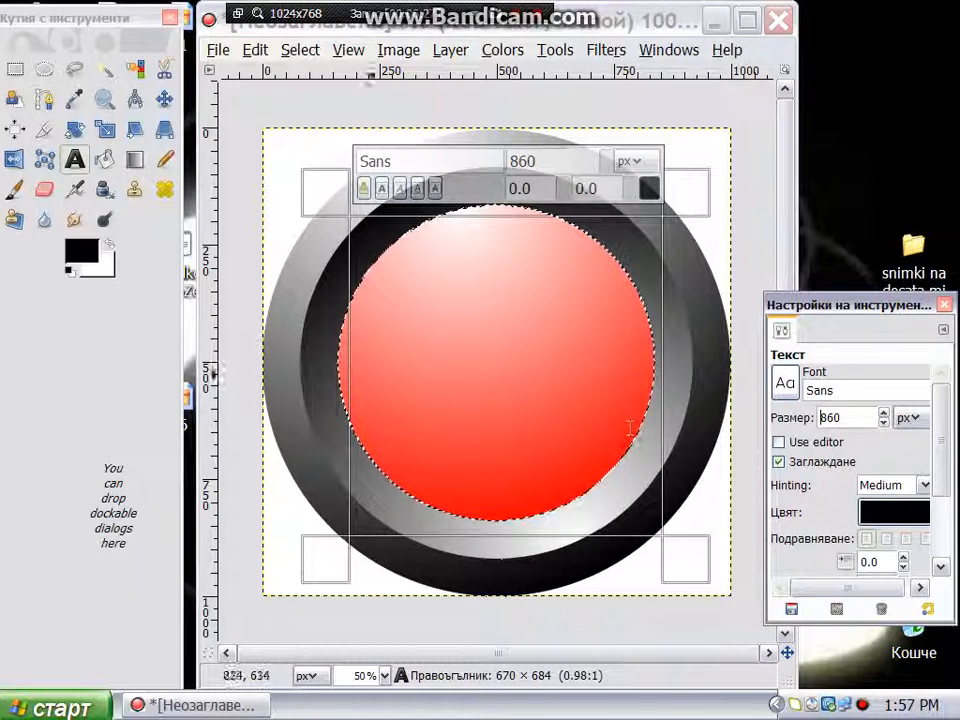
pyautogui.click(455, 330)
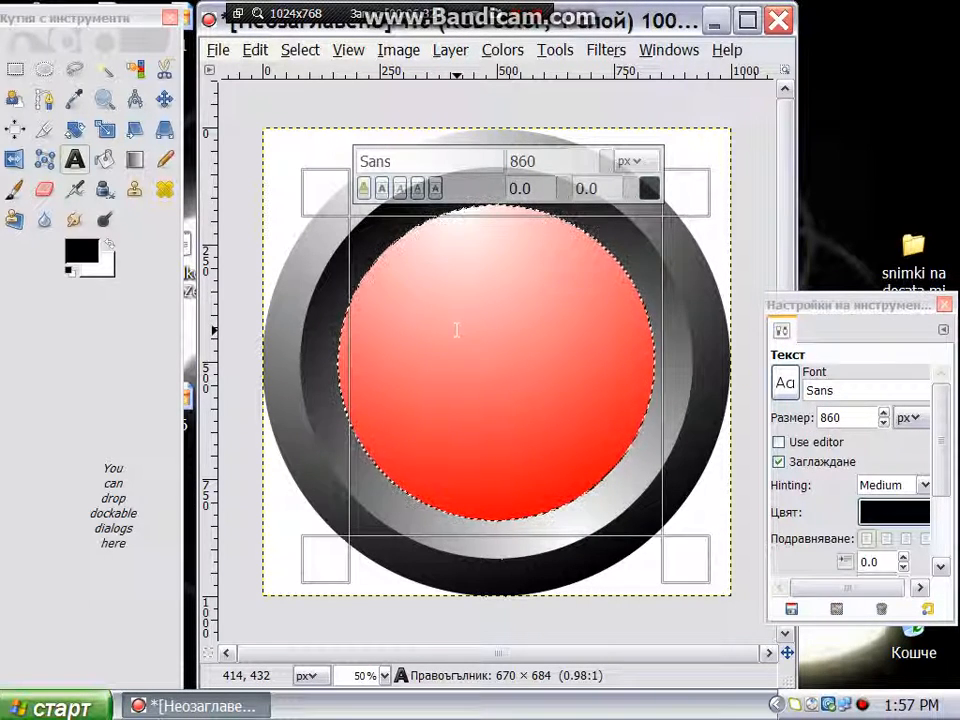
pyautogui.write('W')
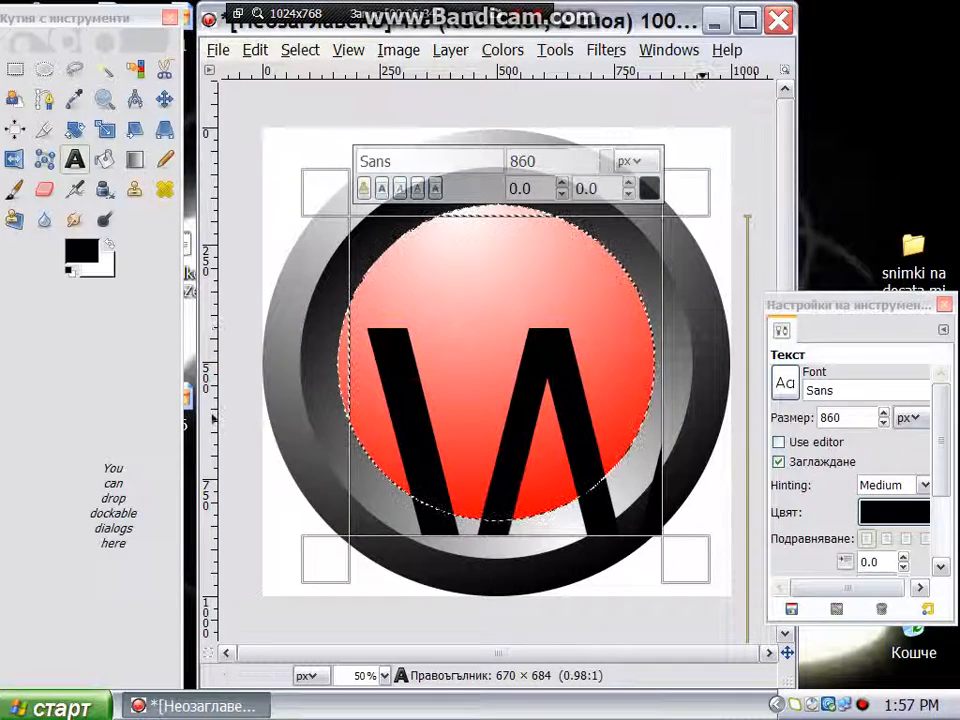
# Format the letter W in Comic Sans MS at 516 px and move it to the centre of the red circle
pyautogui.moveTo(884, 425); pyautogui.dragTo(885, 425)
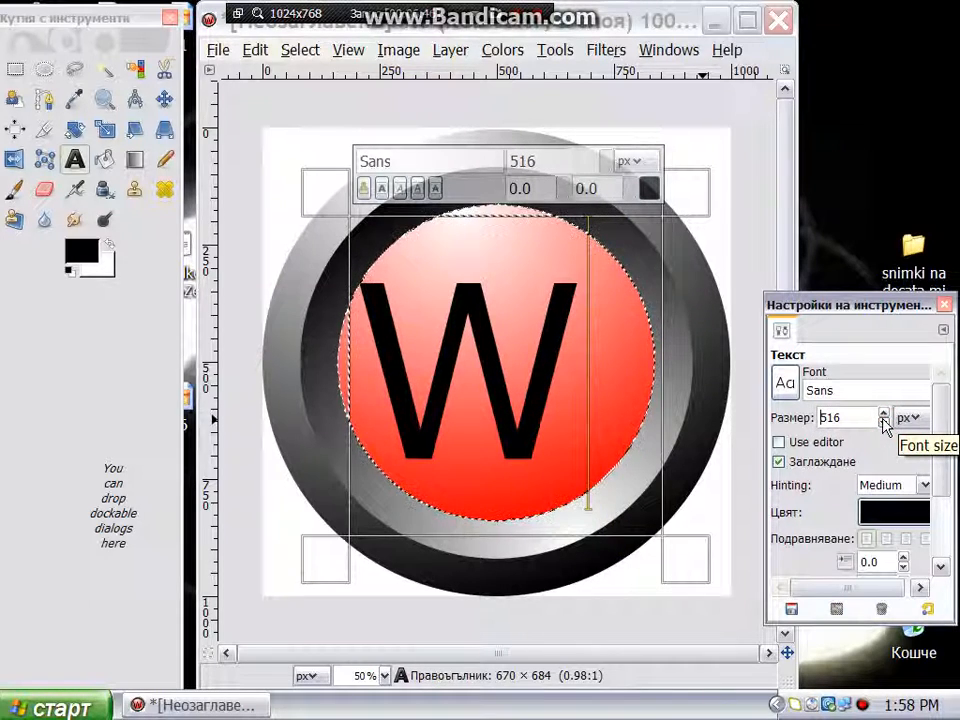
pyautogui.click(848, 391)
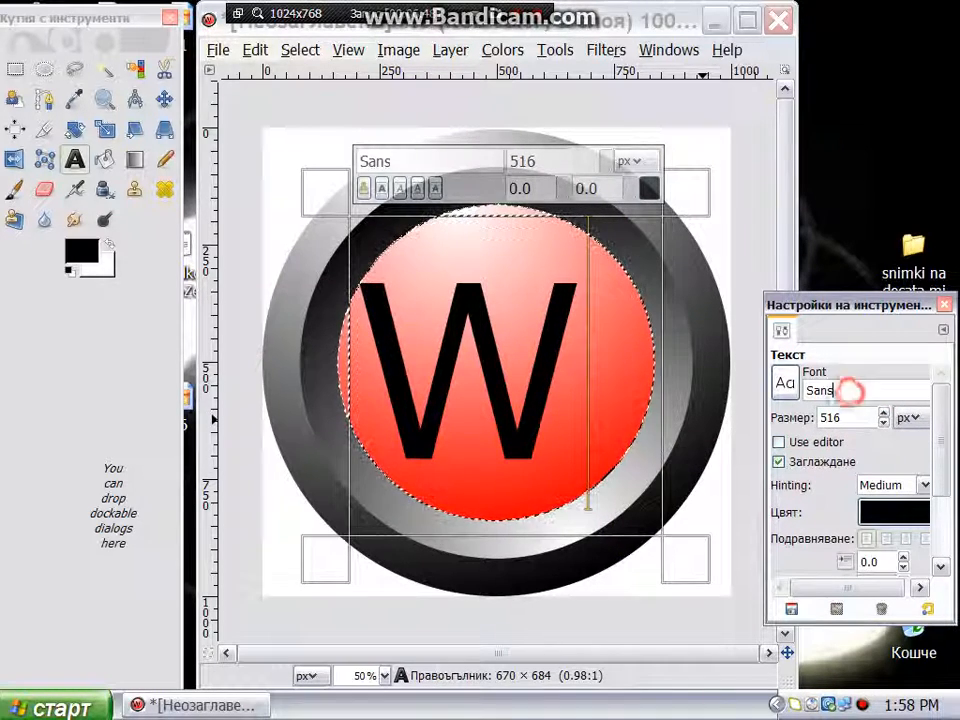
pyautogui.click(796, 391)
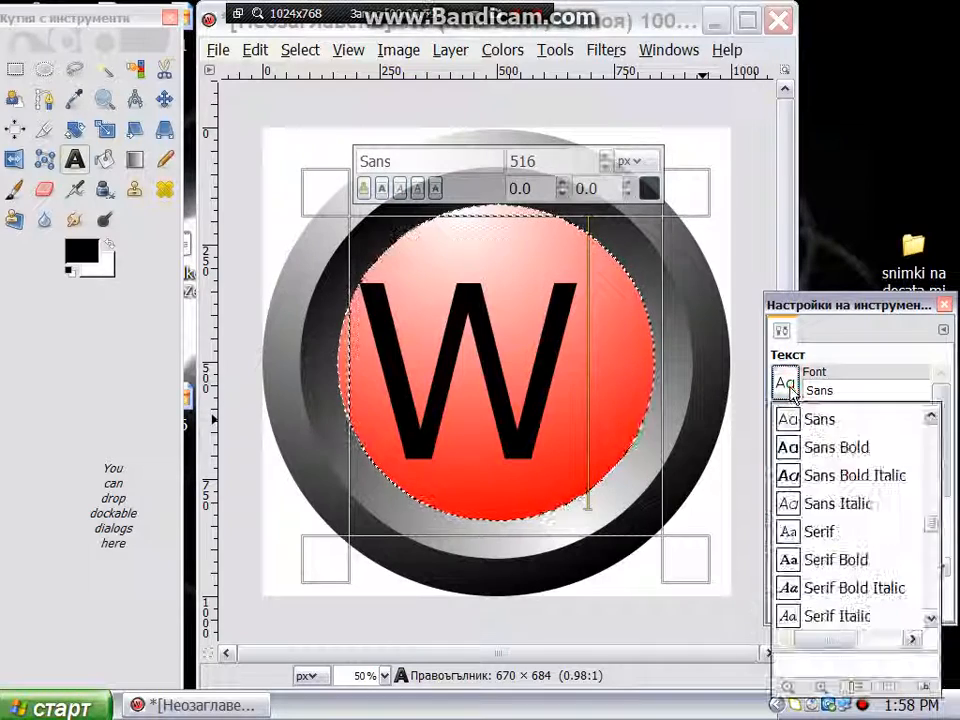
pyautogui.moveTo(932, 522); pyautogui.dragTo(932, 428)
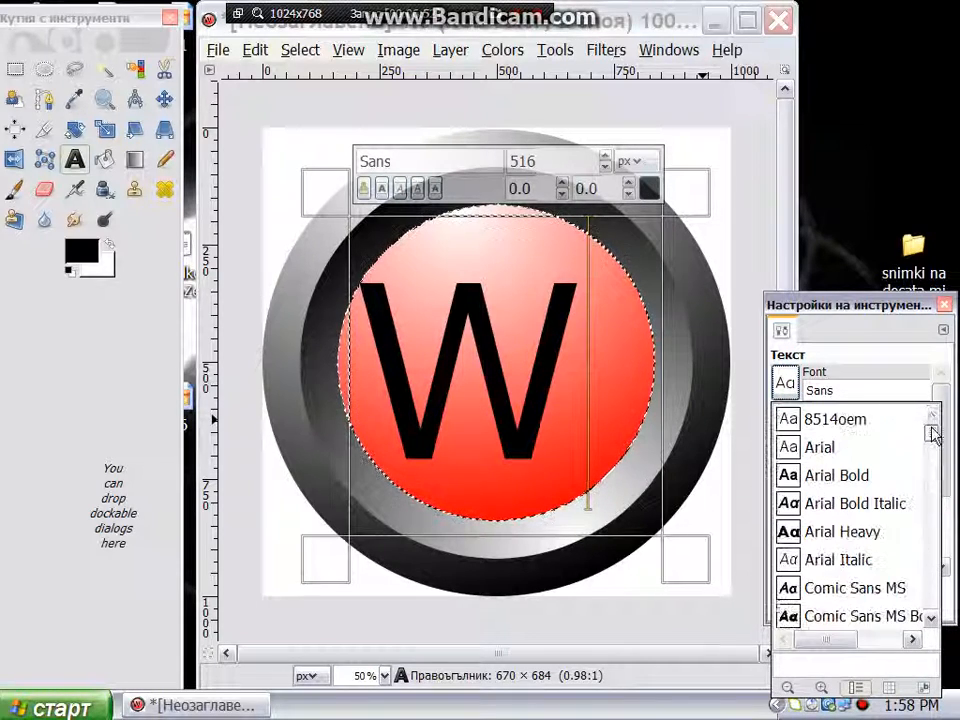
pyautogui.click(897, 592)
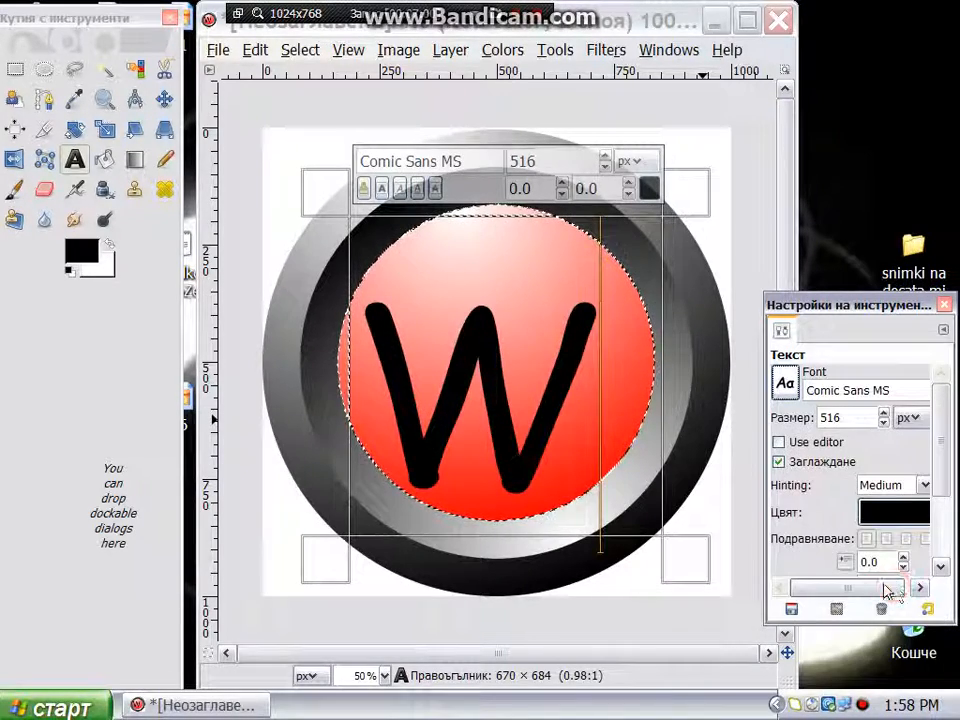
pyautogui.click(165, 100)
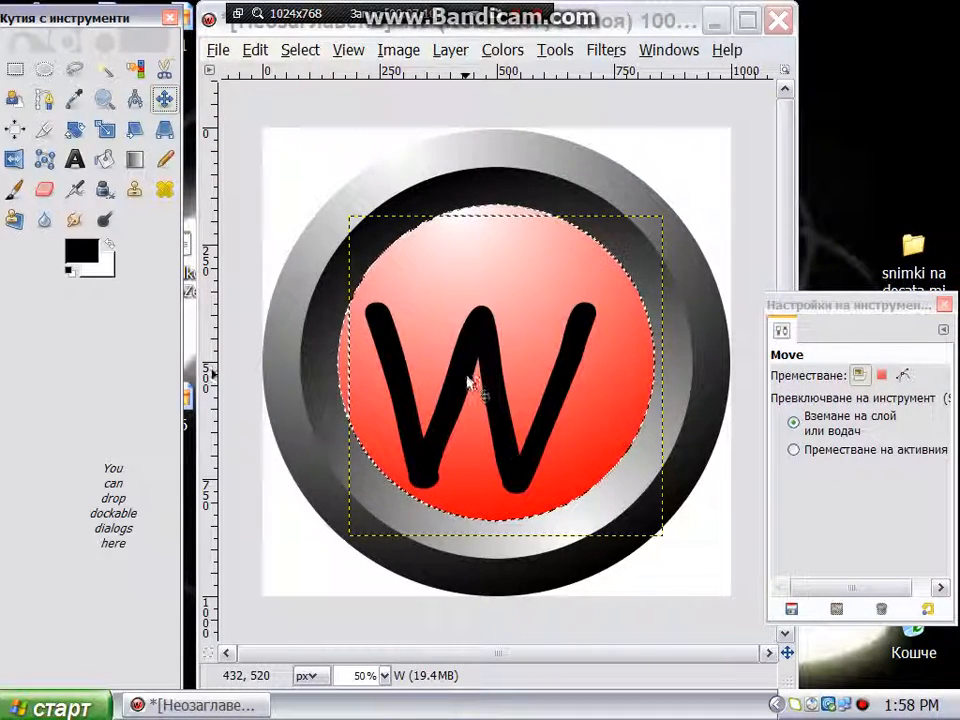
pyautogui.moveTo(467, 384); pyautogui.dragTo(491, 371)
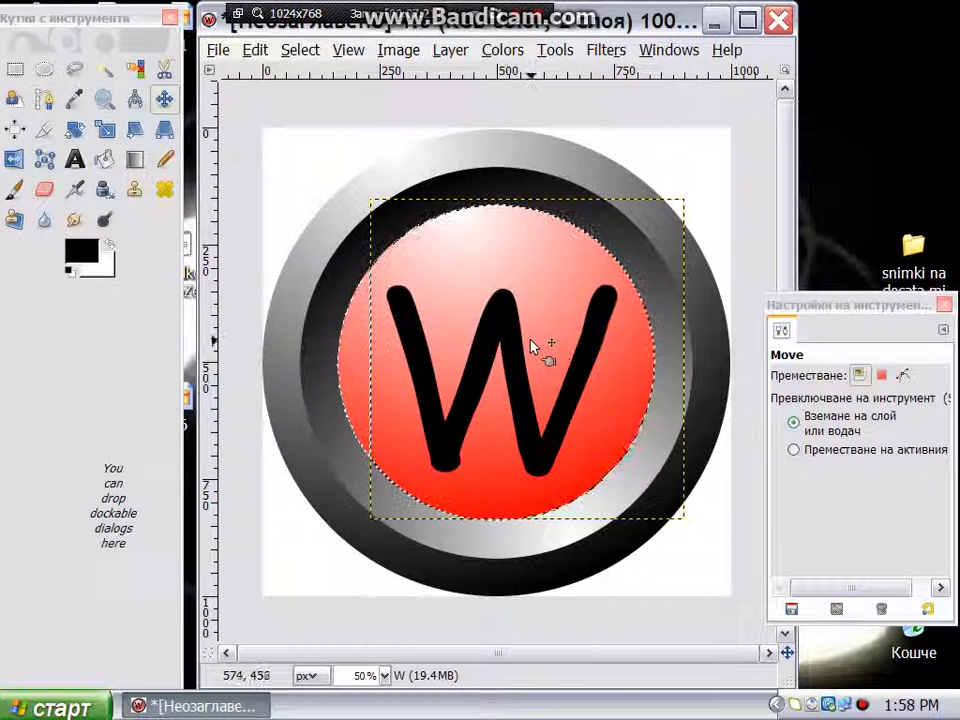
pyautogui.click(217, 50)
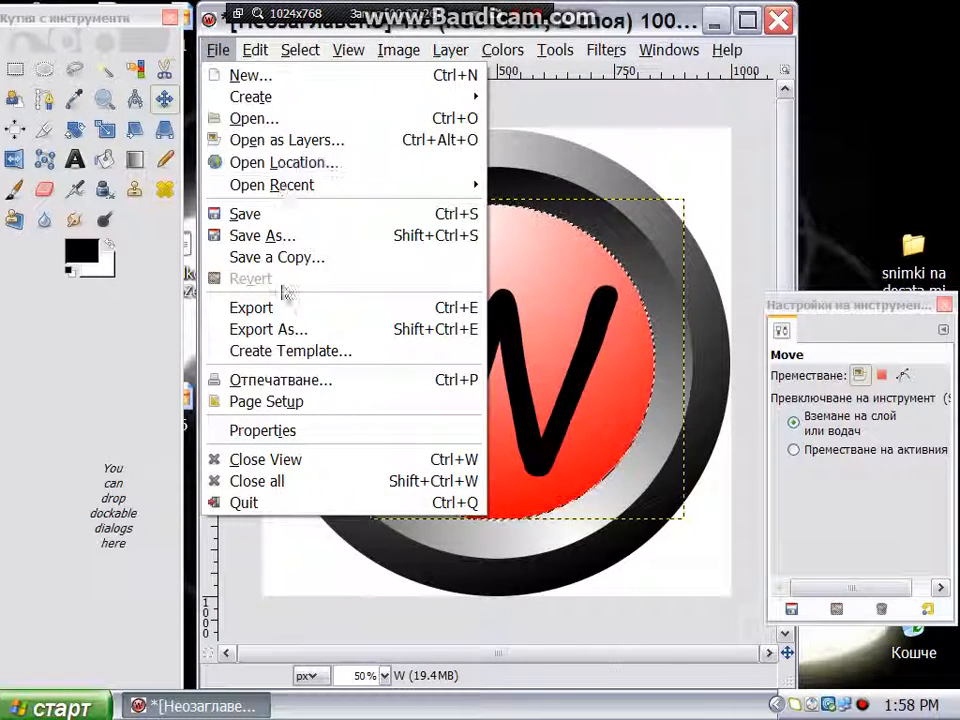
pyautogui.click(286, 330)
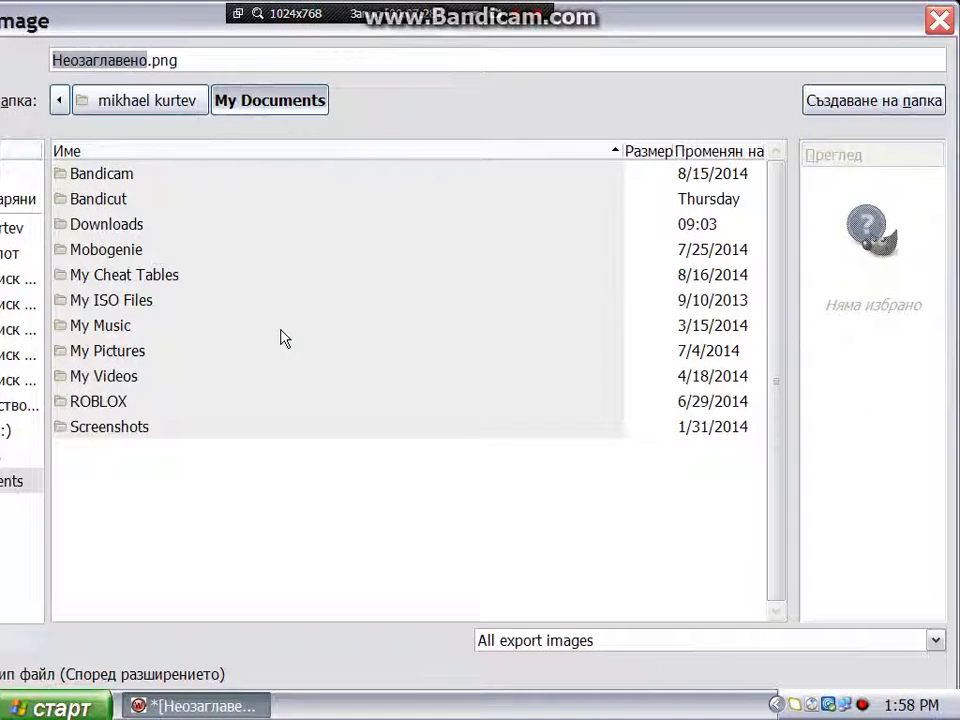
pyautogui.click(940, 22)
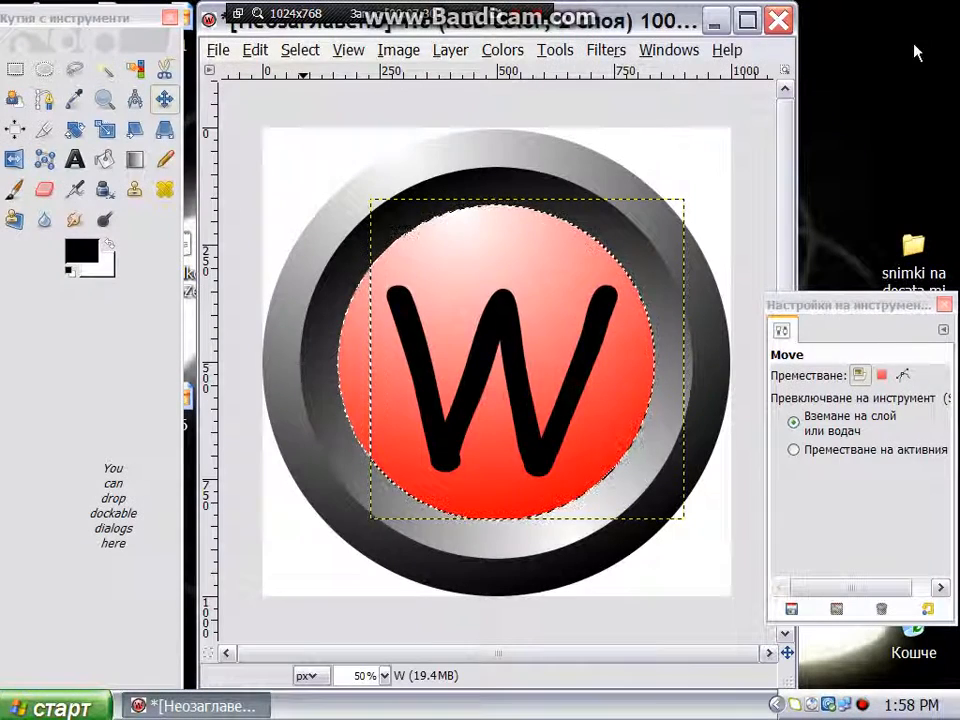
pyautogui.click(717, 20)
pyautogui.click(214, 709)
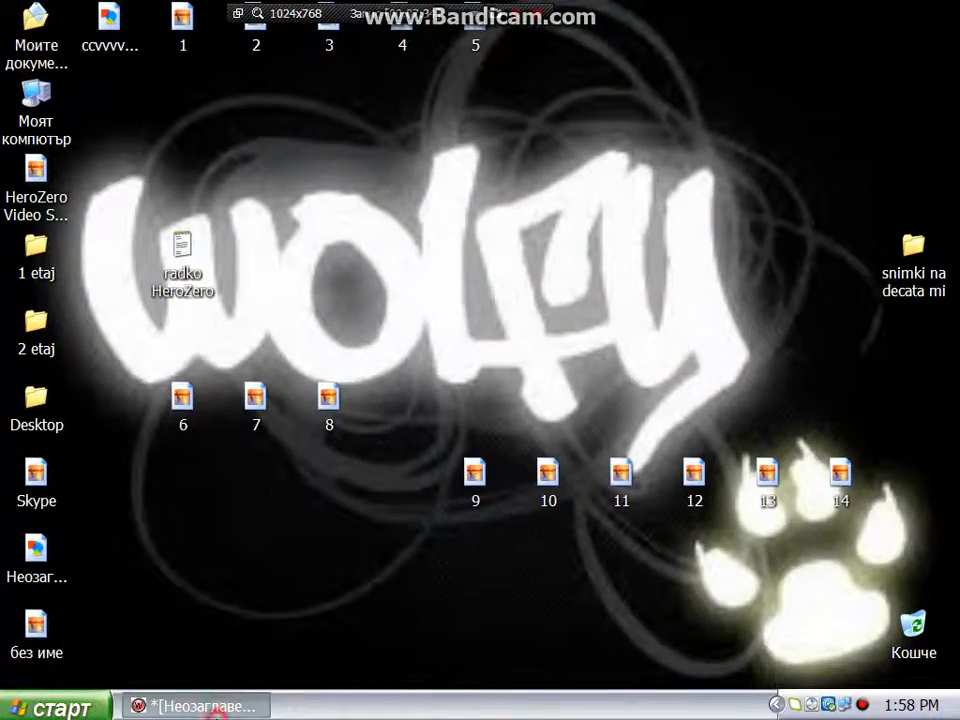
pyautogui.moveTo(127, 18)
pyautogui.mouseDown()
pyautogui.moveTo(149, 44)
pyautogui.moveTo(58, 390)
pyautogui.moveTo(140, 87)
pyautogui.moveTo(128, 8)
pyautogui.mouseUp()
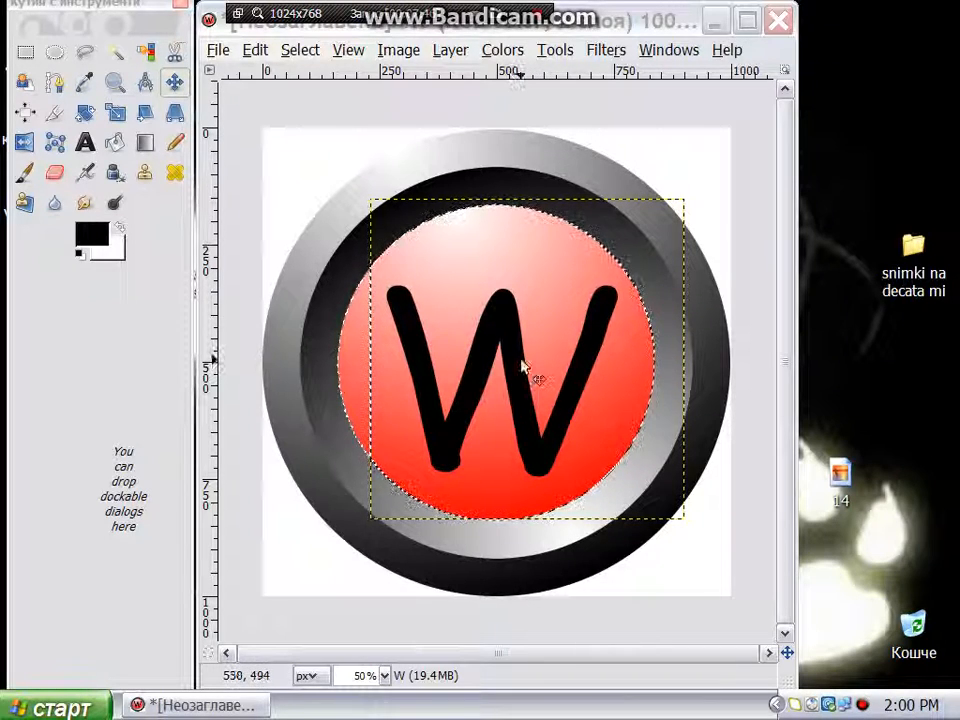
# Start exporting the image as Неозаглавено.png with the Desktop as destination folder, and decline replacing the existing file
pyautogui.click(218, 50)
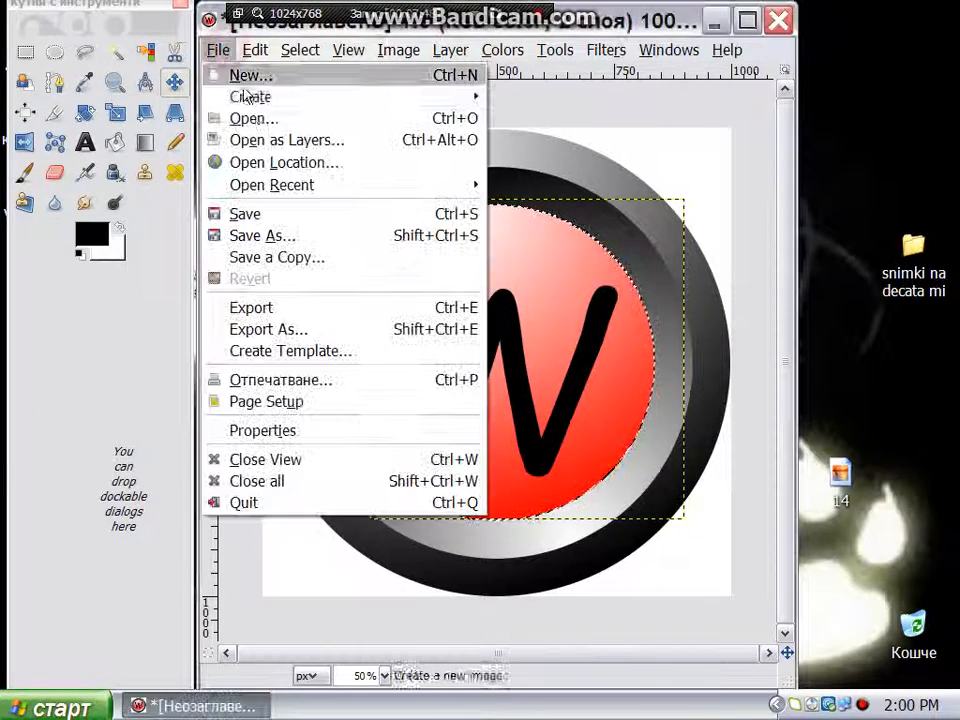
pyautogui.click(295, 330)
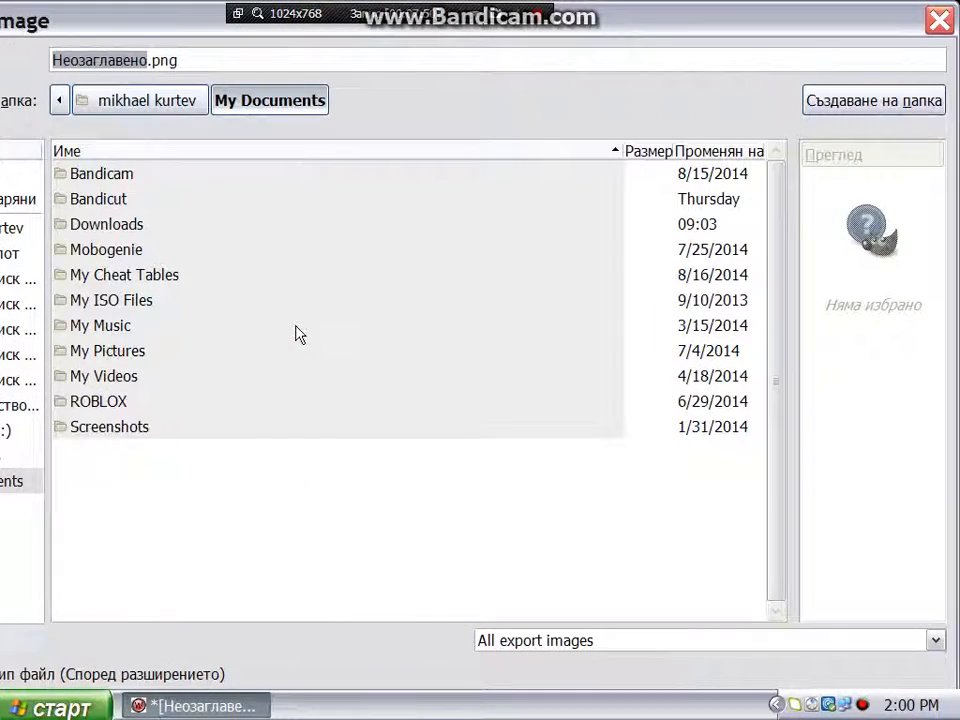
pyautogui.moveTo(668, 18); pyautogui.dragTo(797, 15)
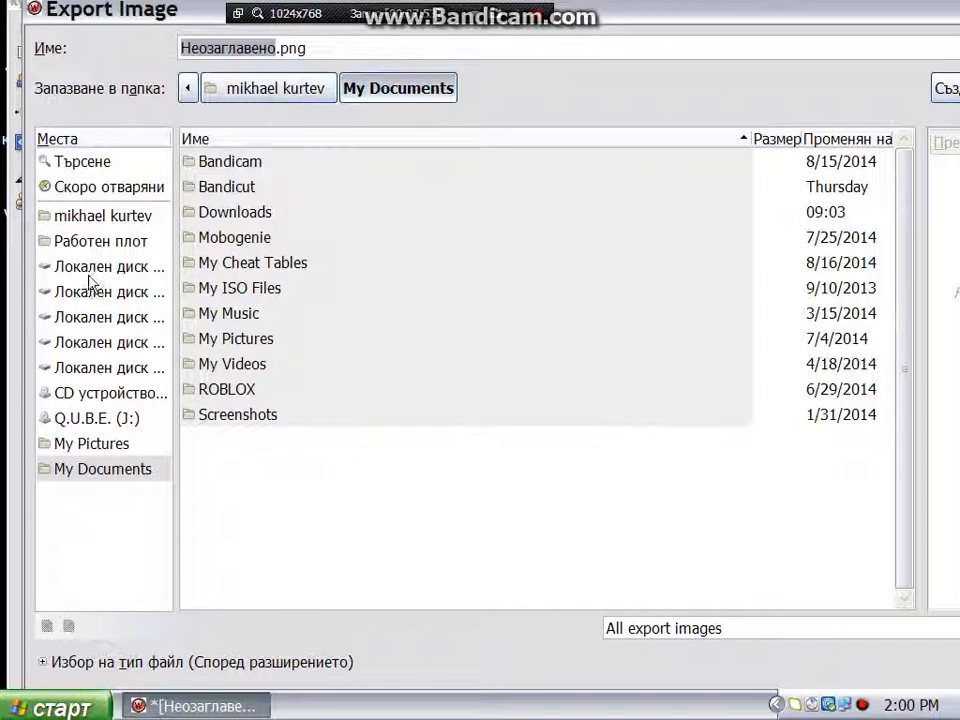
pyautogui.click(115, 245)
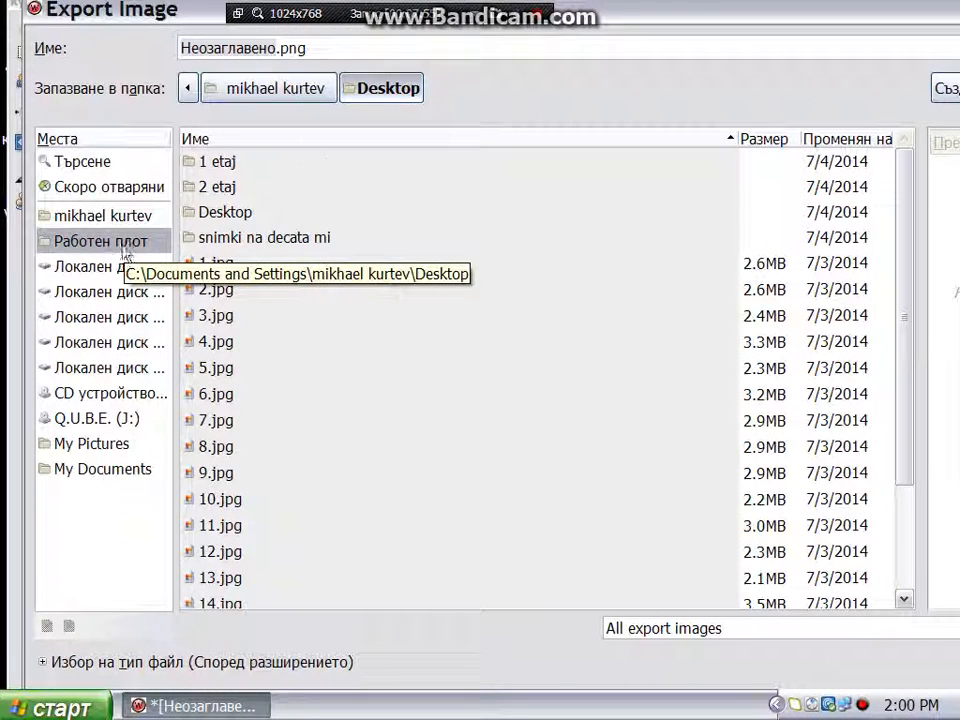
pyautogui.moveTo(735, 32); pyautogui.dragTo(744, 15)
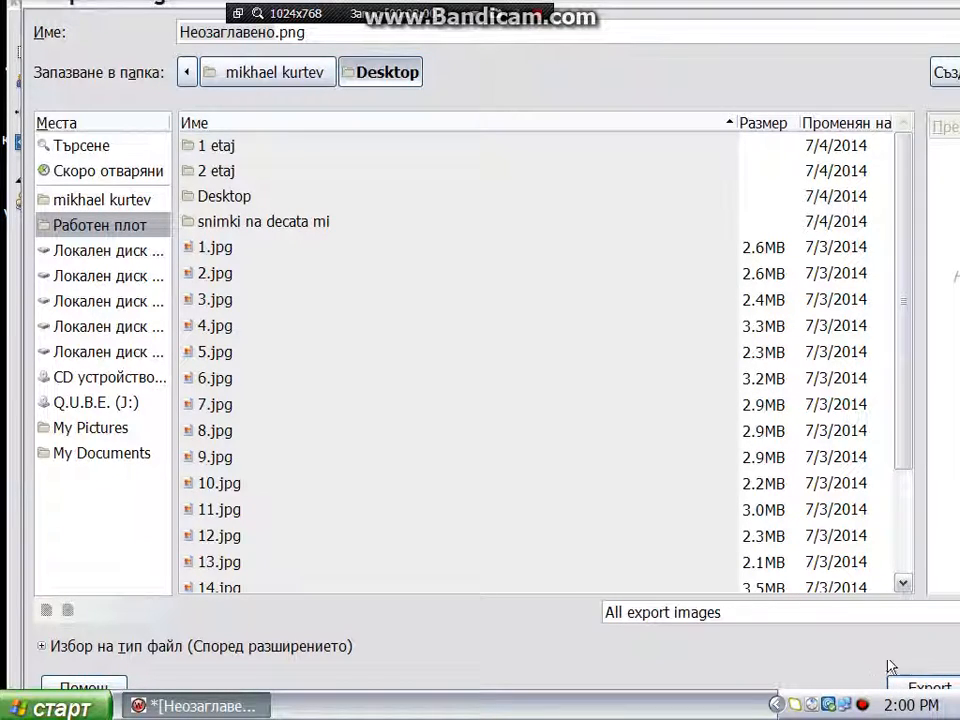
pyautogui.moveTo(707, 11); pyautogui.dragTo(722, 14)
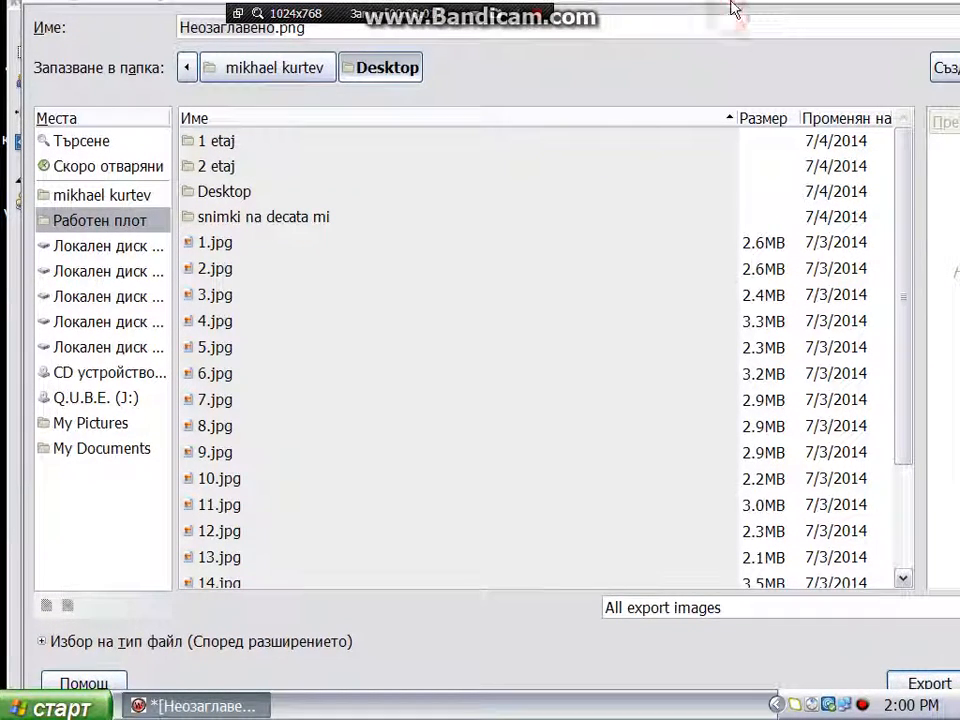
pyautogui.moveTo(801, 2); pyautogui.dragTo(523, 45)
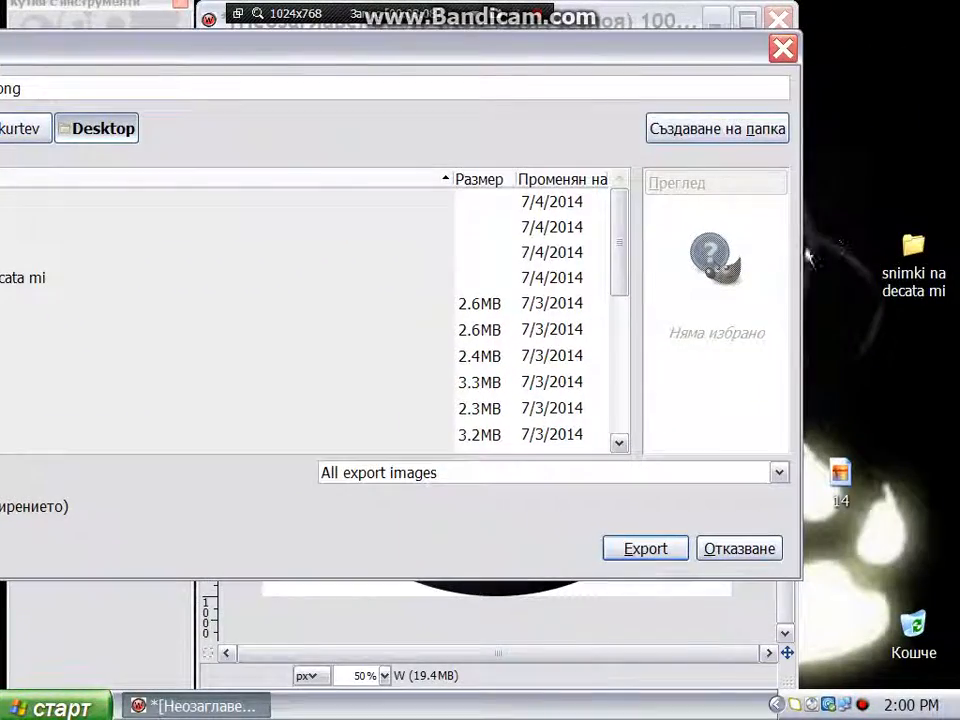
pyautogui.moveTo(801, 263); pyautogui.dragTo(476, 263)
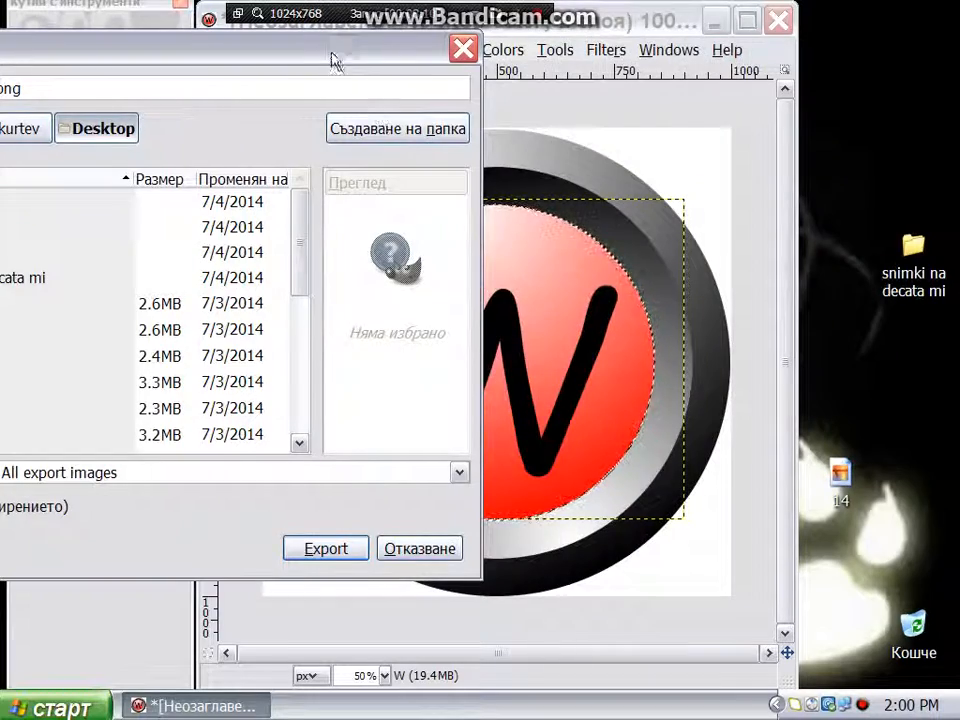
pyautogui.moveTo(332, 58); pyautogui.dragTo(709, 84)
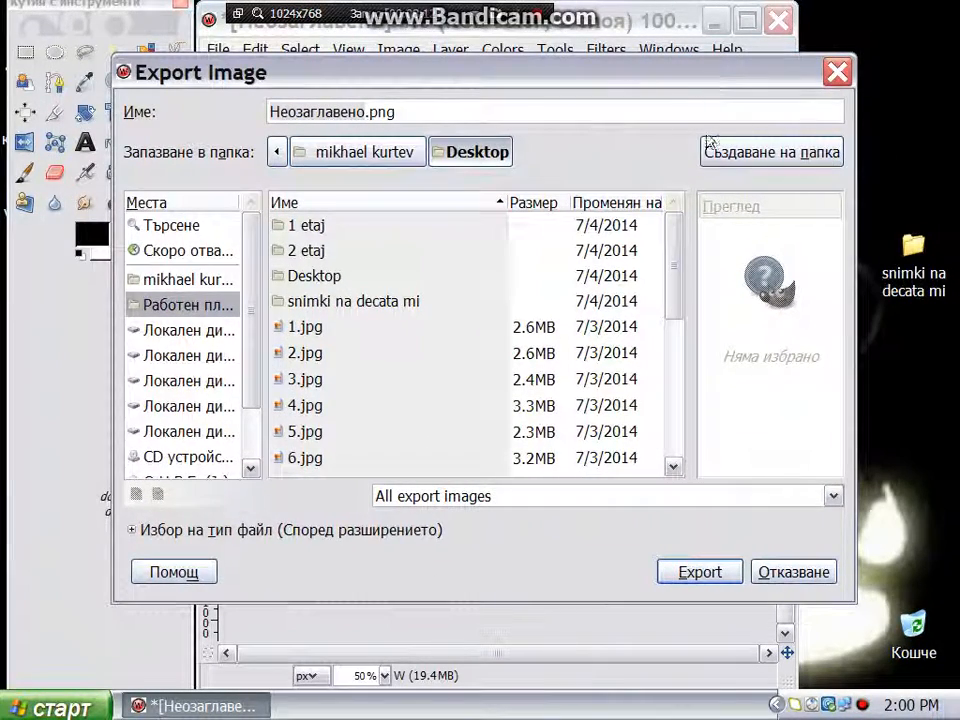
pyautogui.click(706, 578)
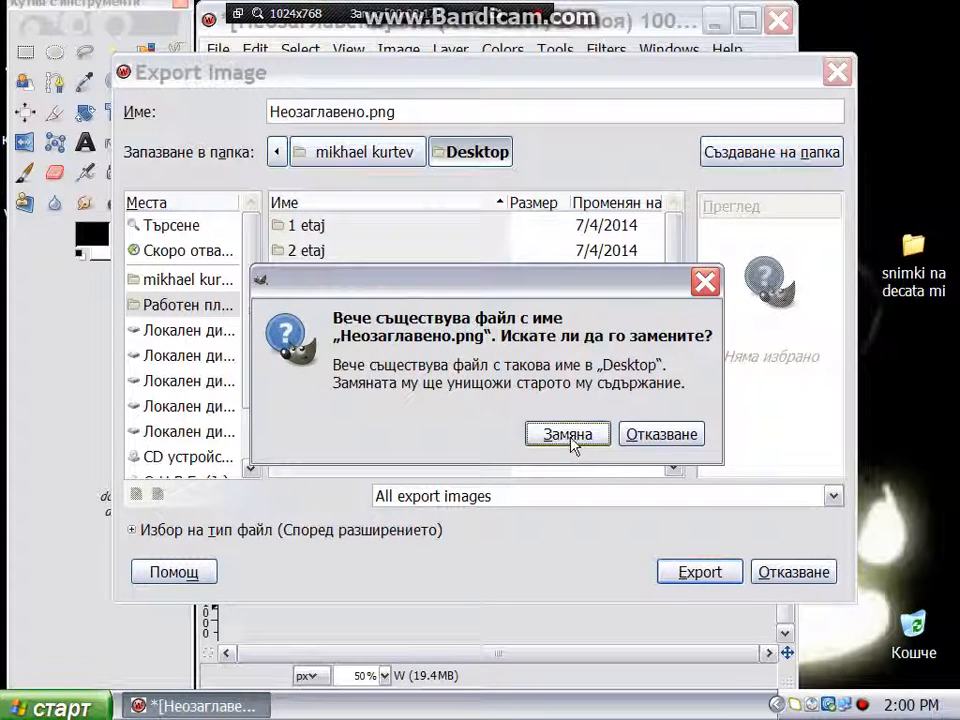
pyautogui.click(630, 438)
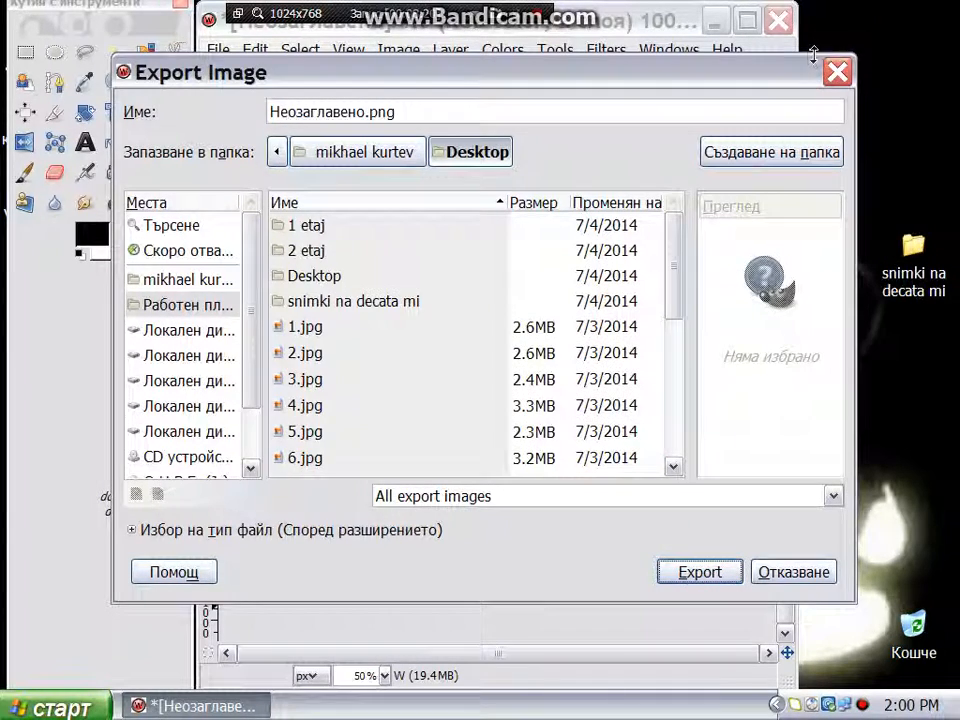
# Switch to the Windows desktop, move the old Неозаглавено file to the Recycle Bin and empty the bin
pyautogui.click(720, 22)
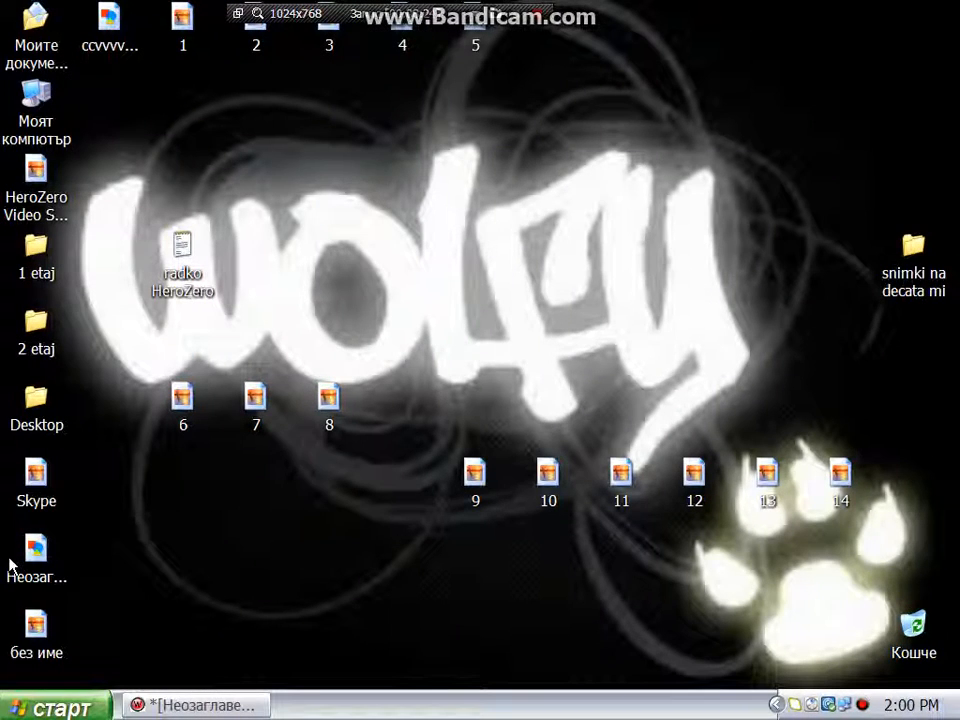
pyautogui.moveTo(10, 565); pyautogui.dragTo(913, 630)
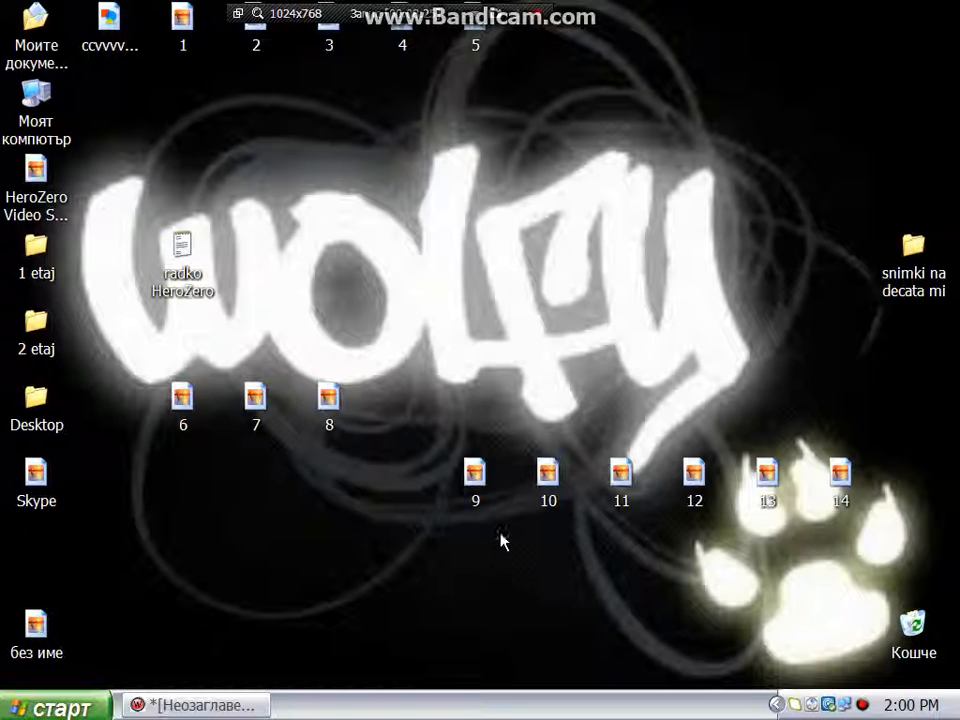
pyautogui.rightClick(905, 630)
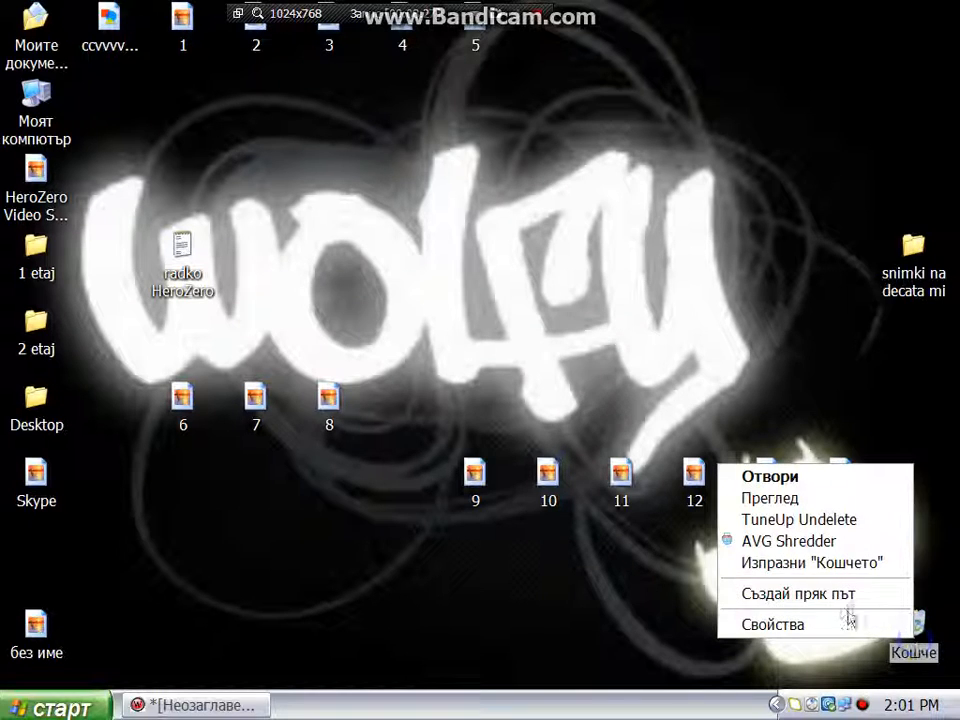
pyautogui.click(821, 563)
pyautogui.click(553, 381)
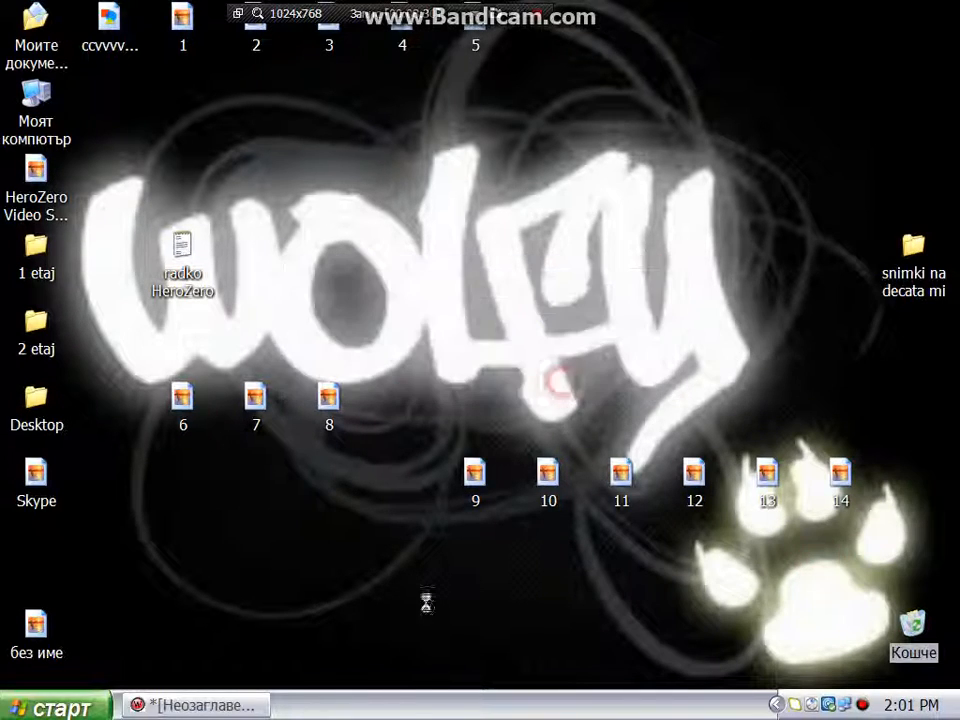
# Return to GIMP and export the image to the Desktop as Неозаглавено.png, keeping the preset PNG options
pyautogui.click(232, 708)
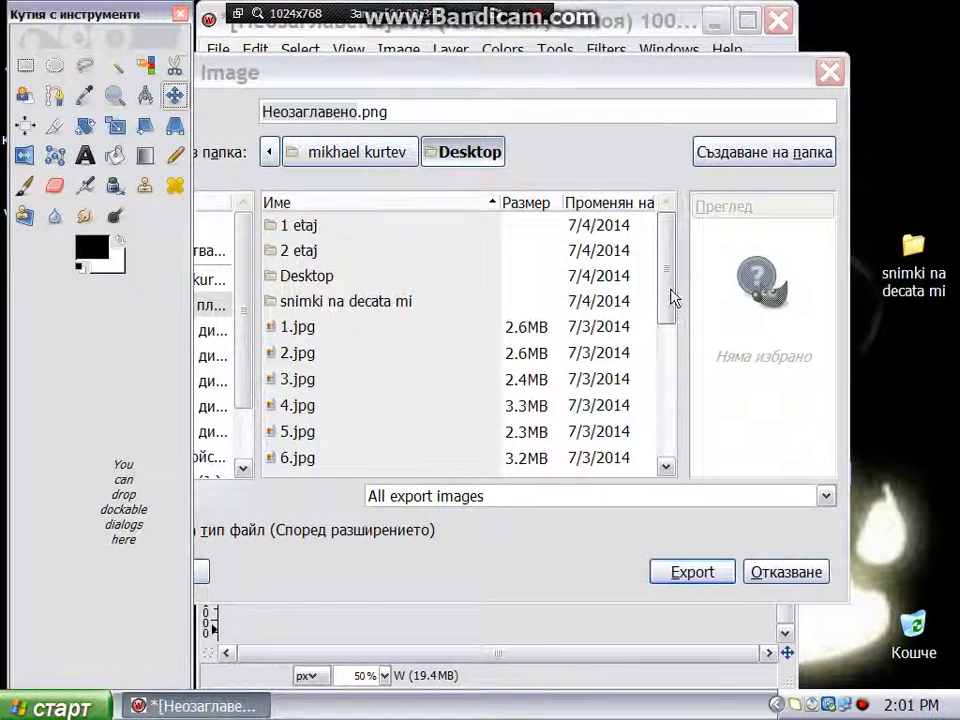
pyautogui.scroll(-3, 672, 310)
pyautogui.scroll(2, 665, 420)
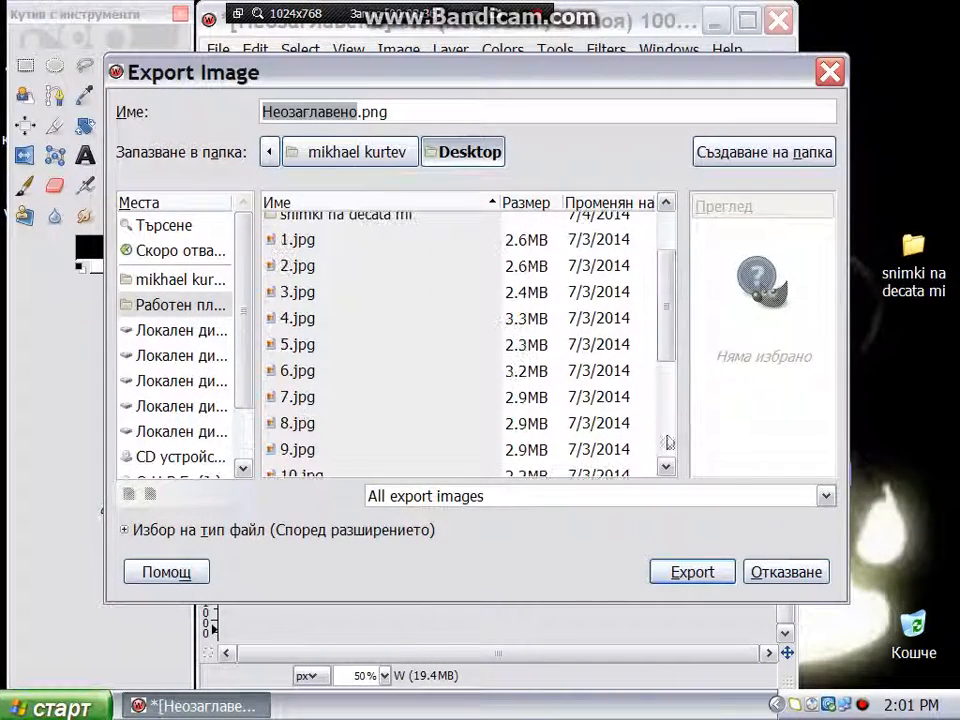
pyautogui.click(693, 571)
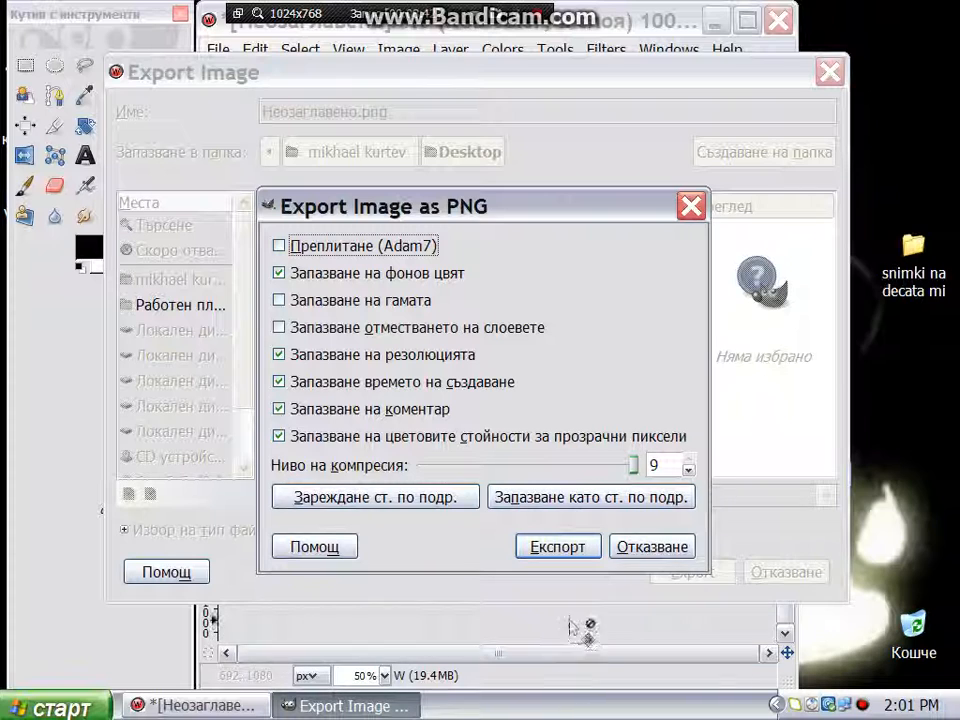
pyautogui.click(562, 550)
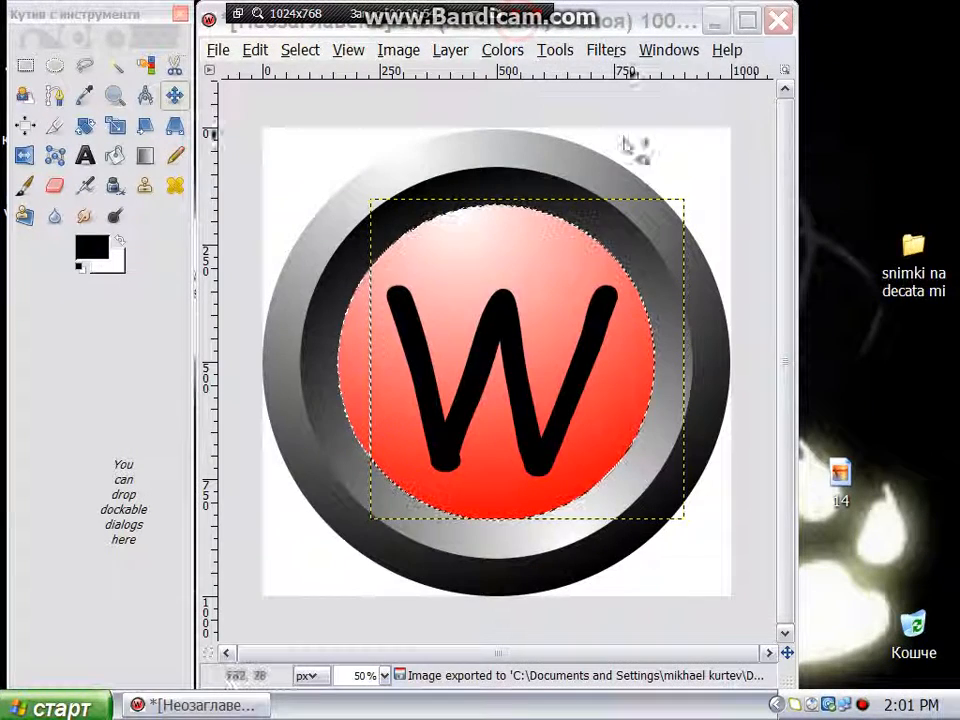
# Close the image, discarding its unsaved changes, and quit GIMP
pyautogui.click(777, 22)
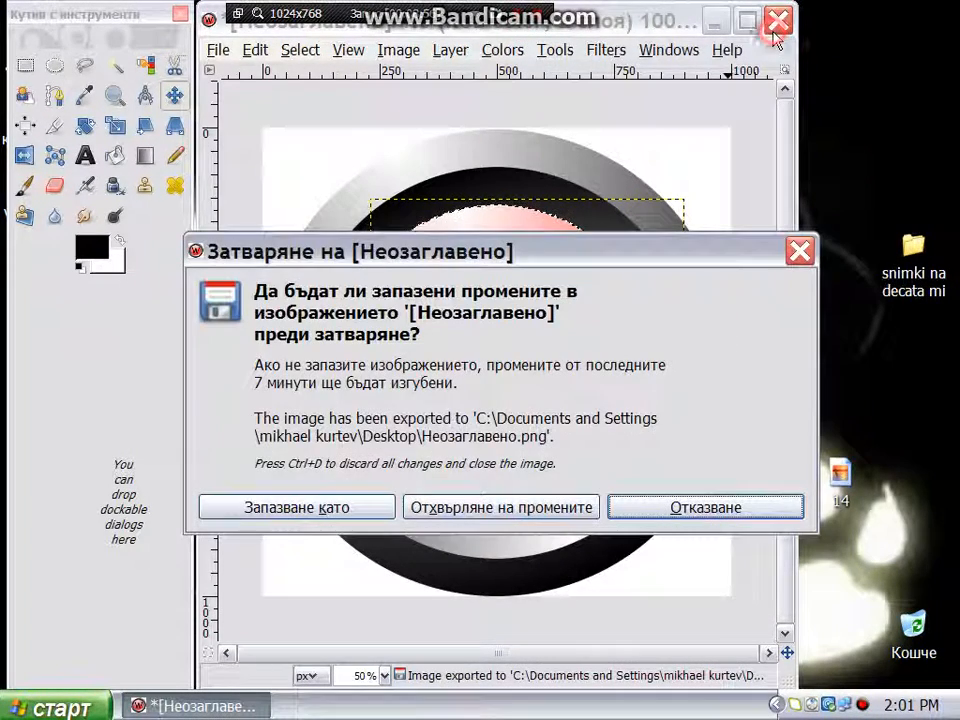
pyautogui.click(404, 510)
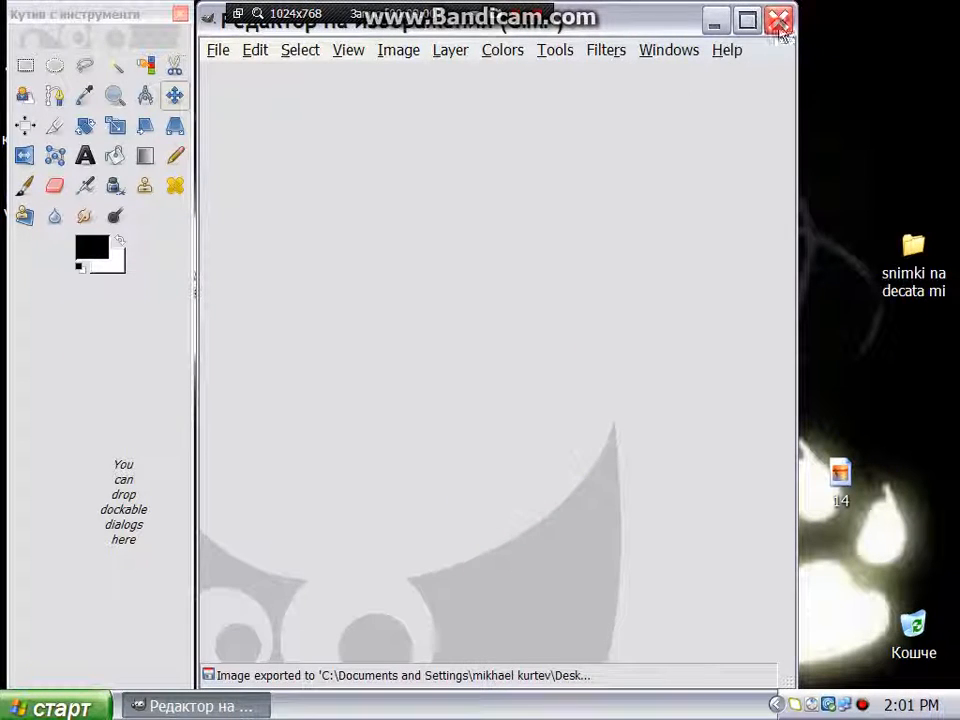
pyautogui.click(777, 20)
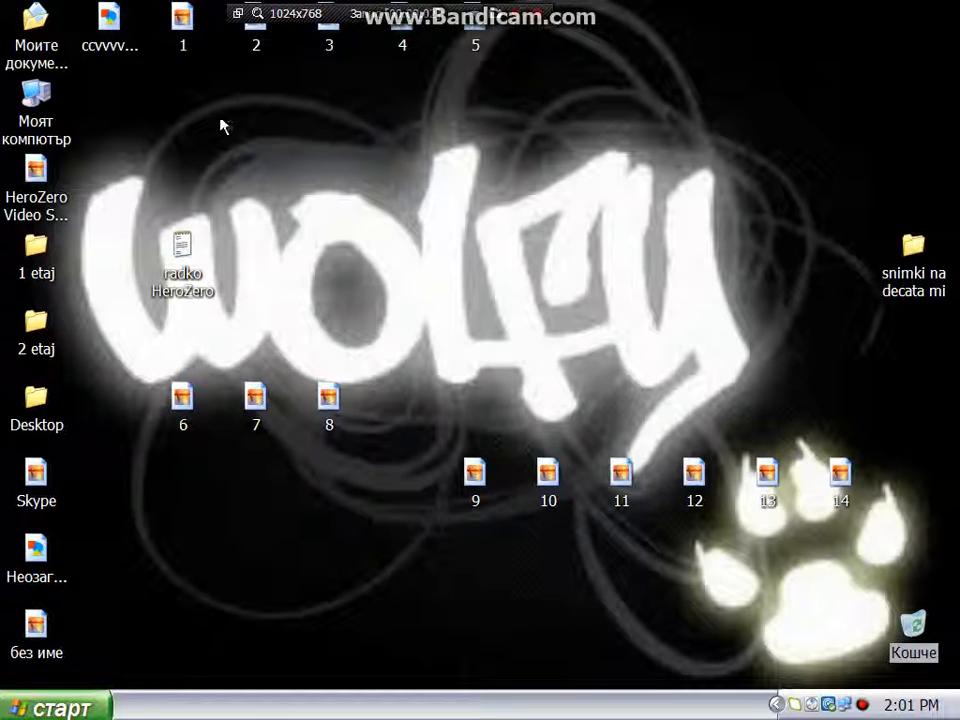
# Launch the Firefox web browser and open the YouTube home page
pyautogui.click(55, 708)
pyautogui.click(142, 382)
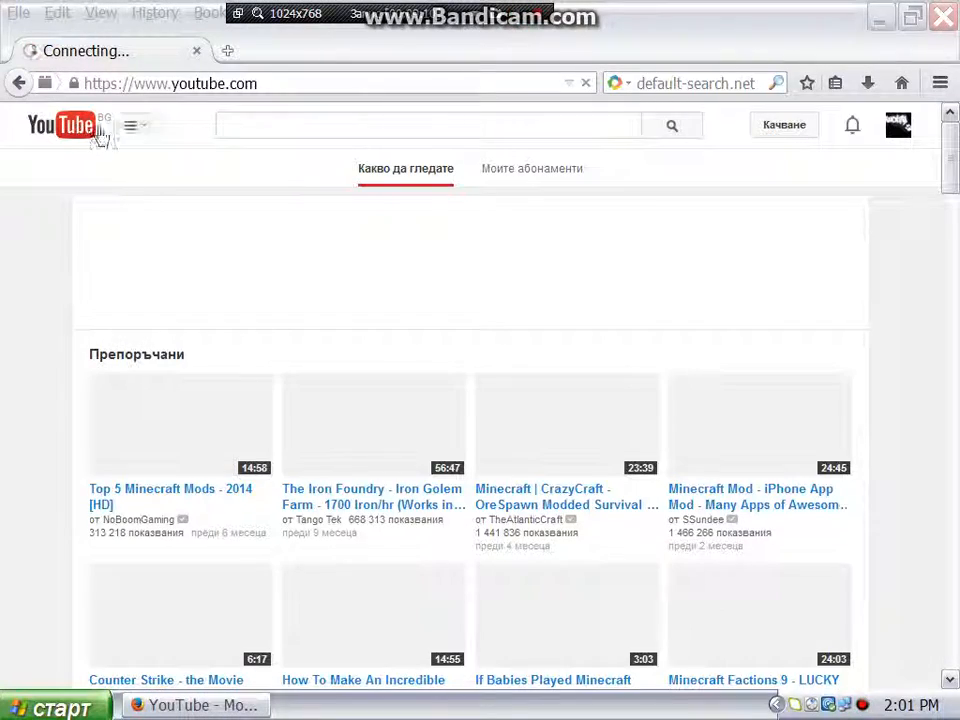
# Open the Студио dashboard of the signed-in YouTube channel
pyautogui.click(141, 131)
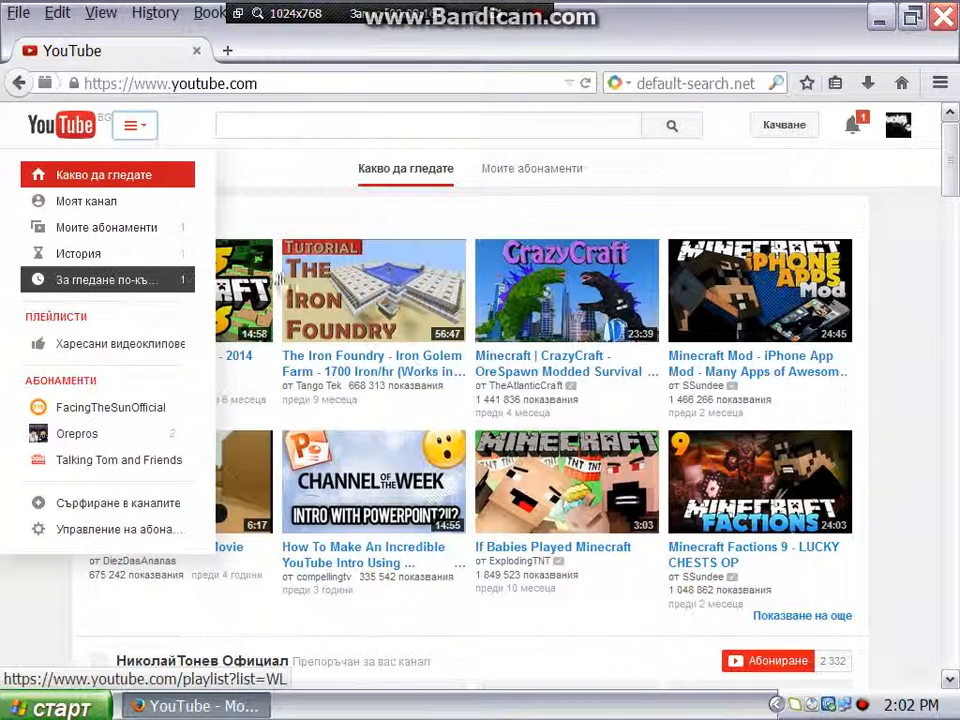
pyautogui.click(135, 126)
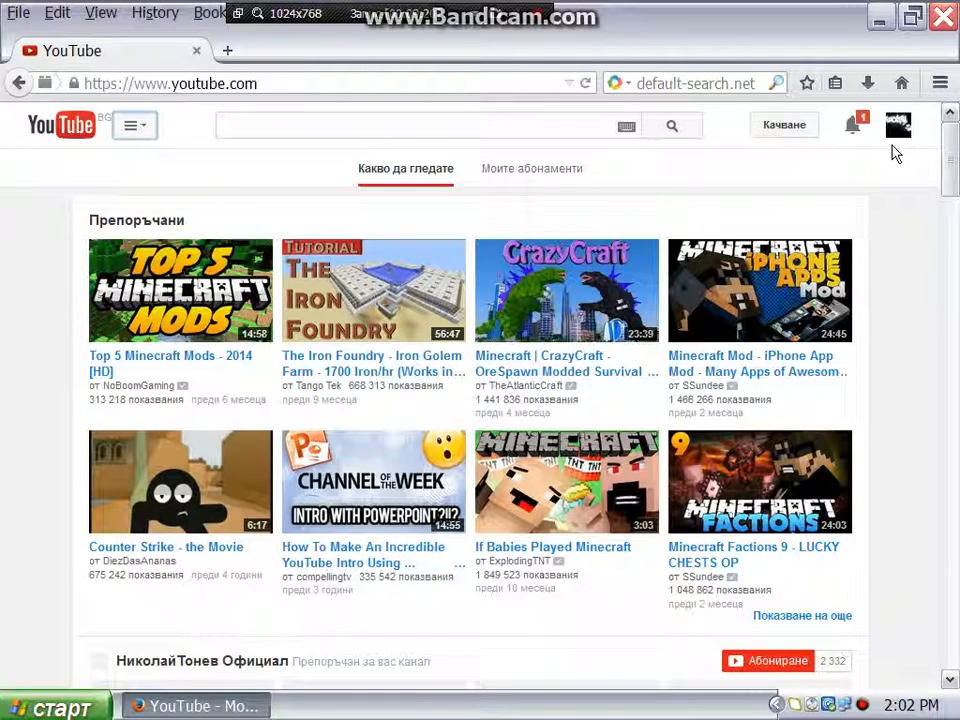
pyautogui.click(896, 127)
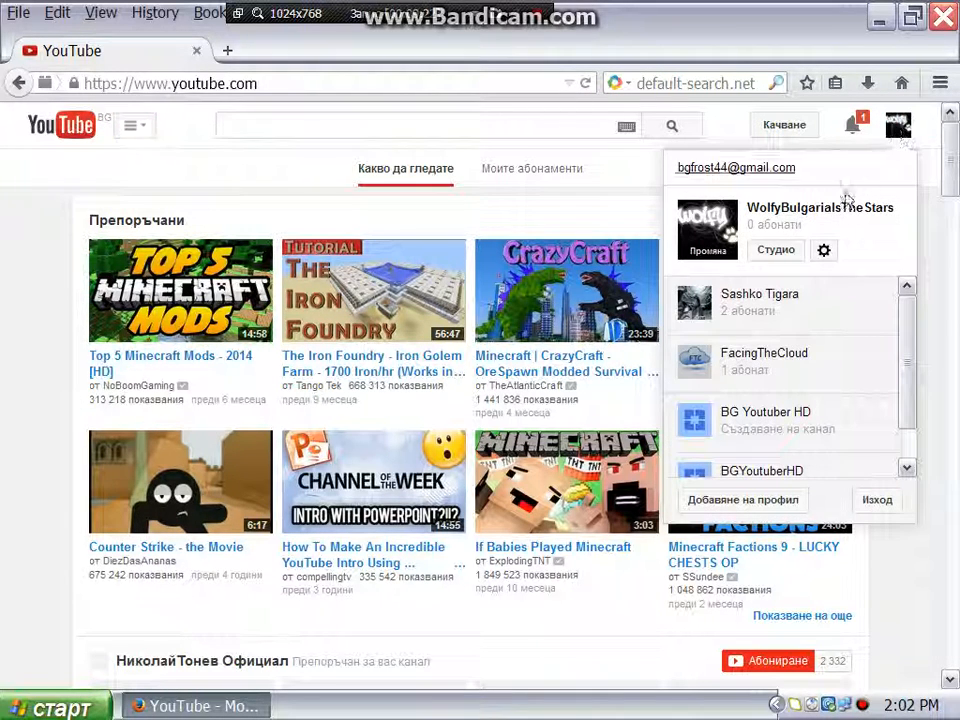
pyautogui.click(779, 253)
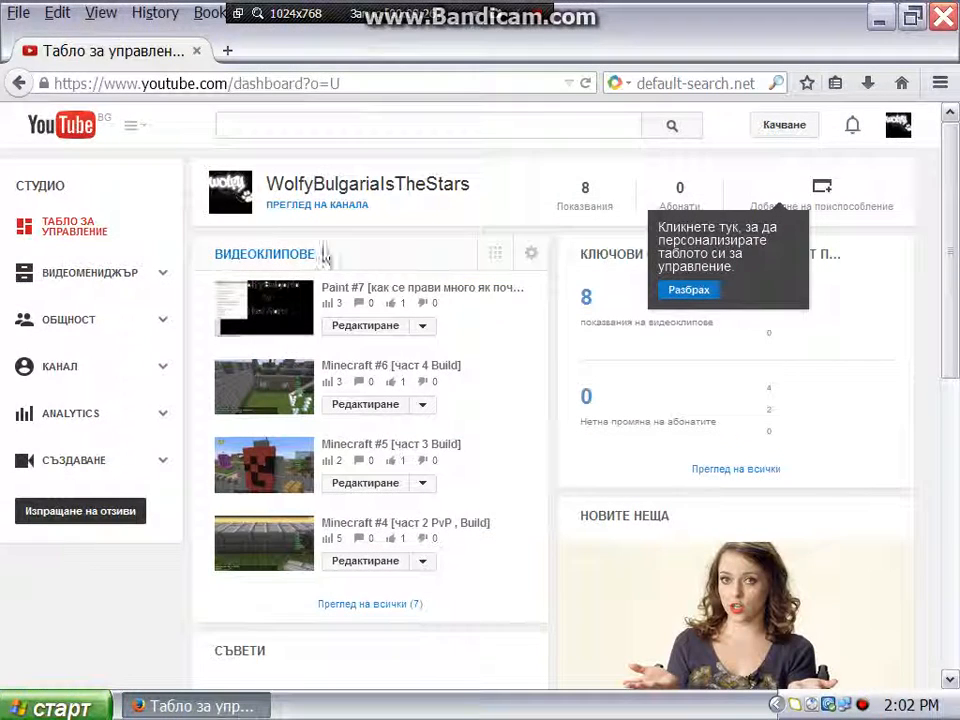
# Open the channel's Програмиране върху видеоклипове settings and remove the existing W branding watermark
pyautogui.click(80, 372)
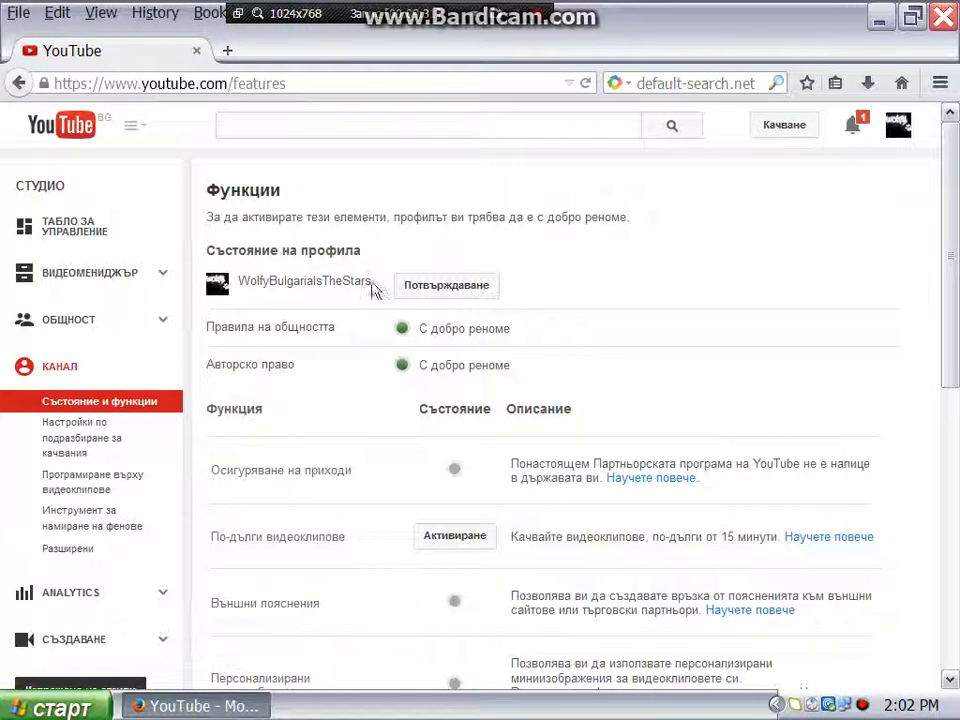
pyautogui.click(517, 15)
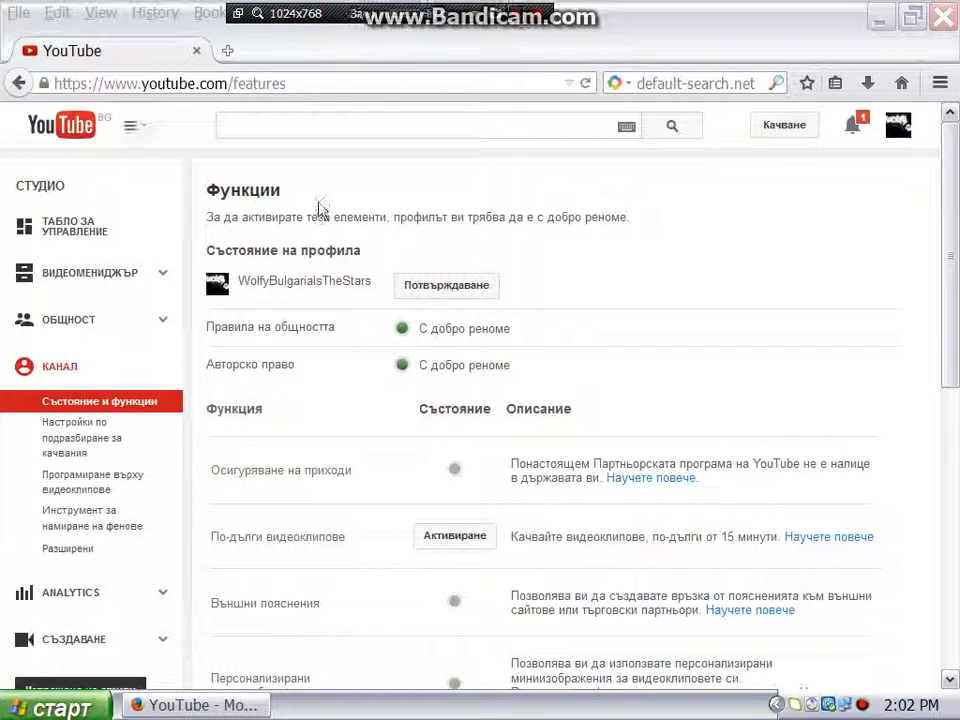
pyautogui.click(115, 478)
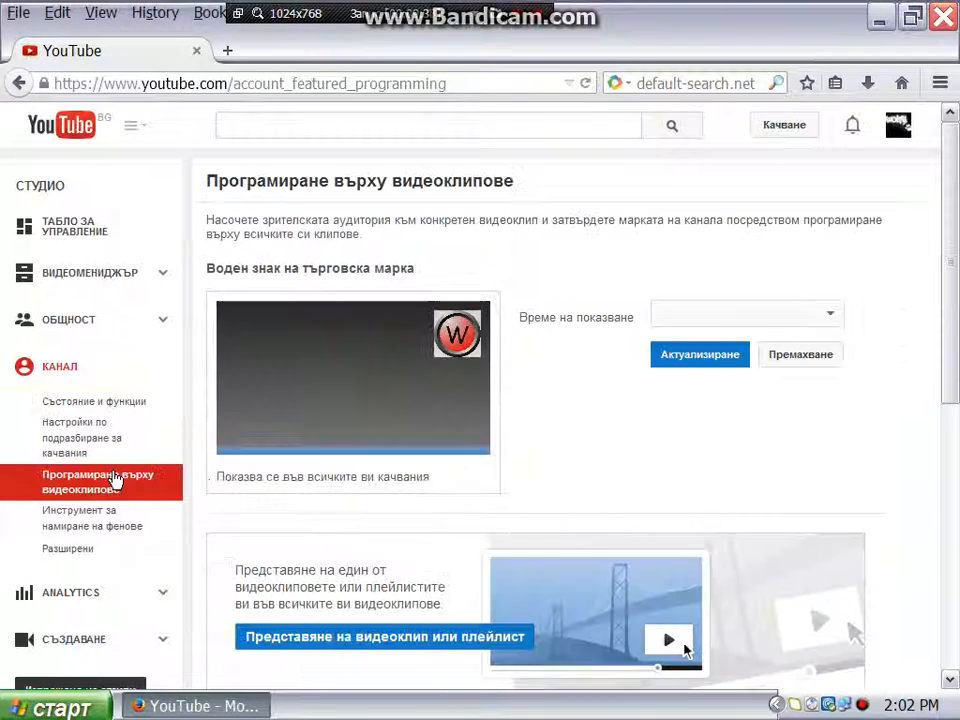
pyautogui.click(699, 368)
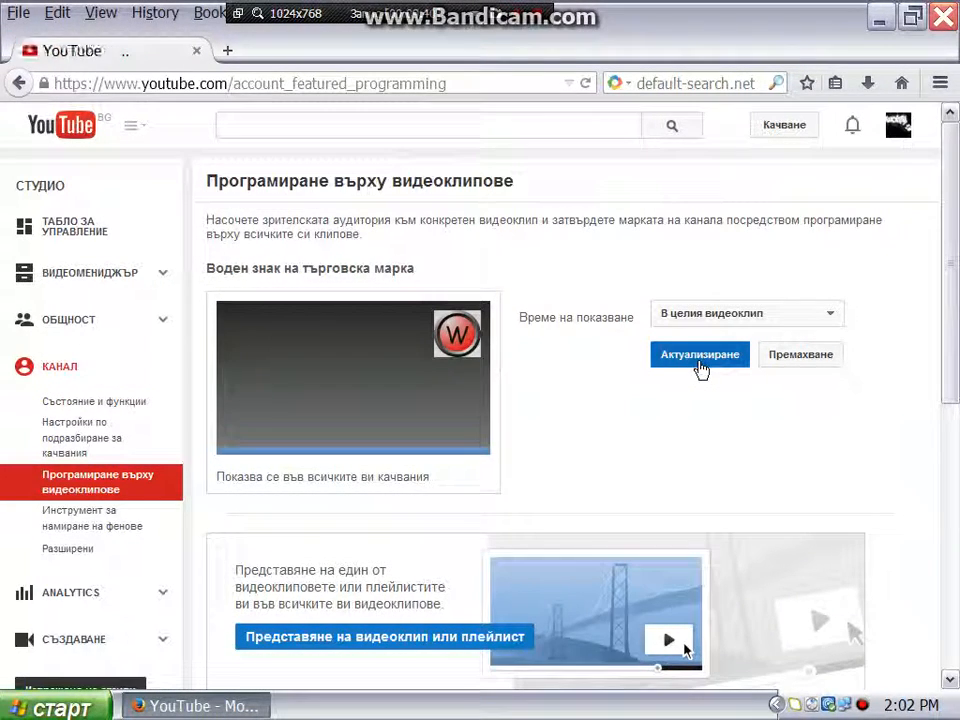
pyautogui.click(803, 364)
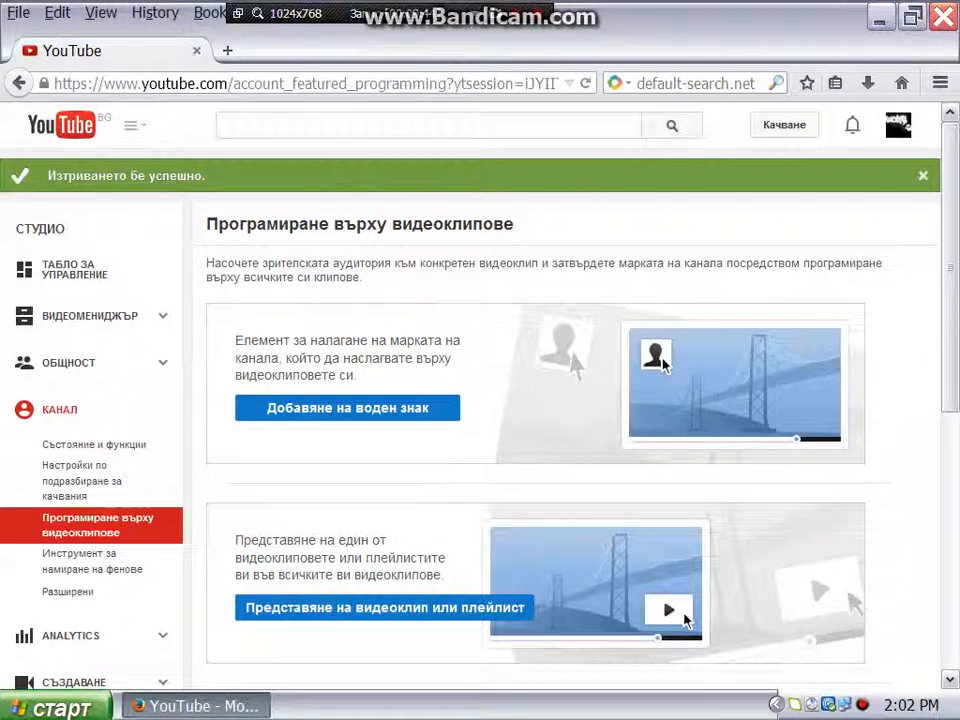
# Add a new channel watermark using Неозаглавено.png from the Desktop and save the upload
pyautogui.click(321, 405)
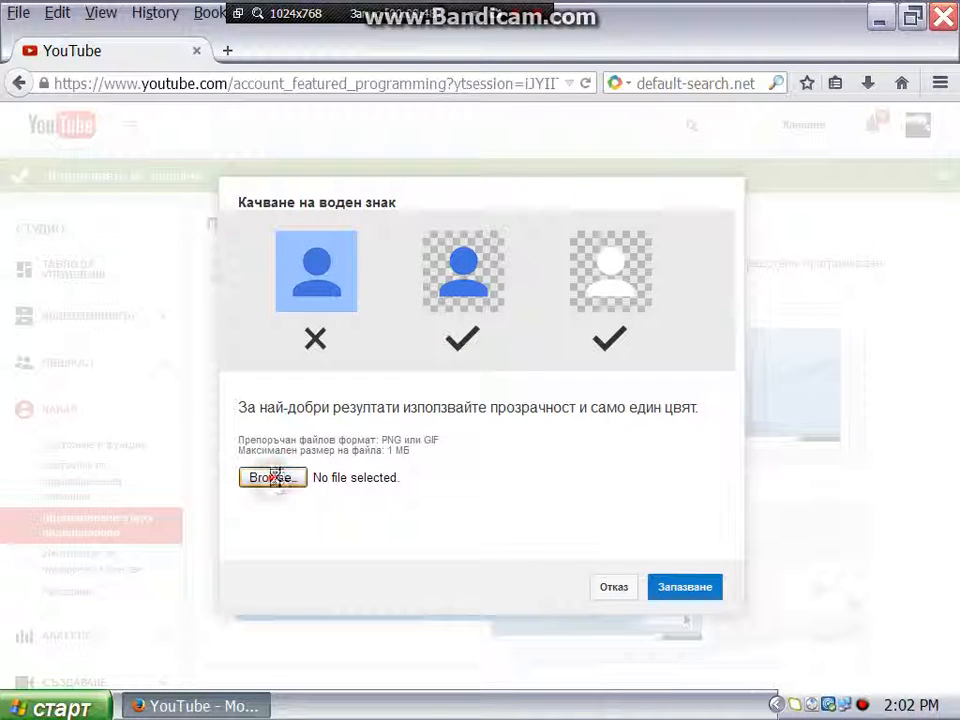
pyautogui.click(270, 478)
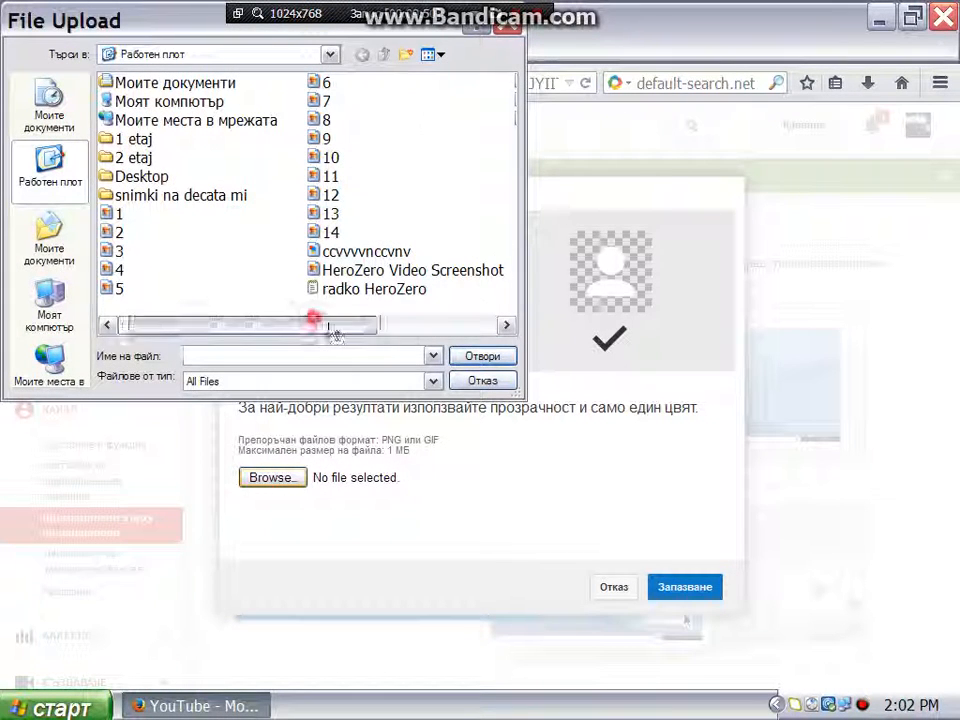
pyautogui.moveTo(311, 326); pyautogui.dragTo(396, 242)
pyautogui.click(350, 121)
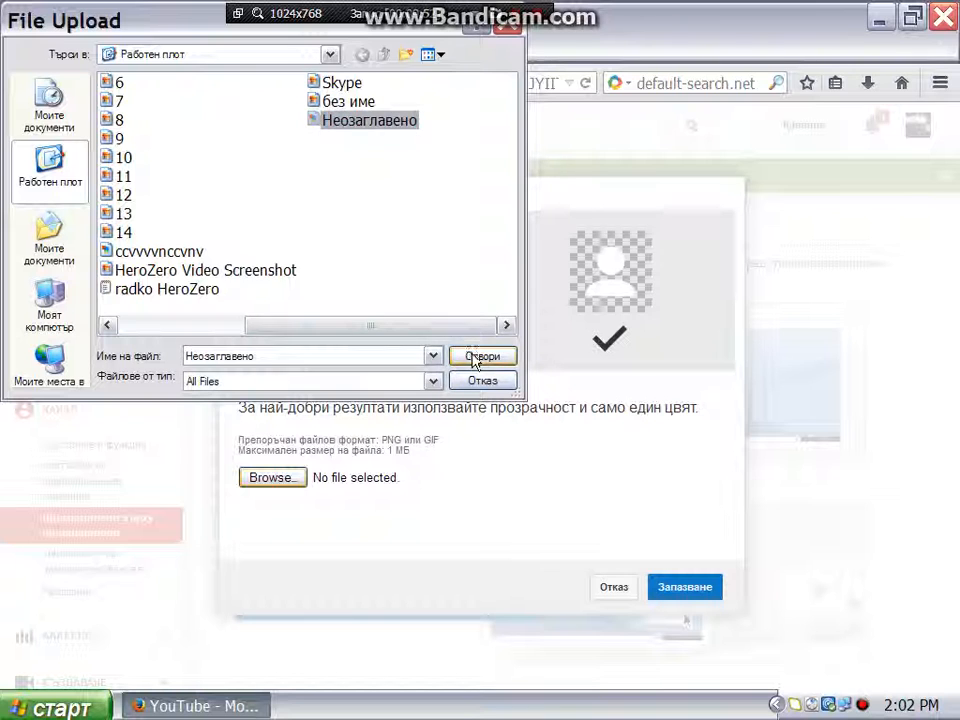
pyautogui.click(476, 358)
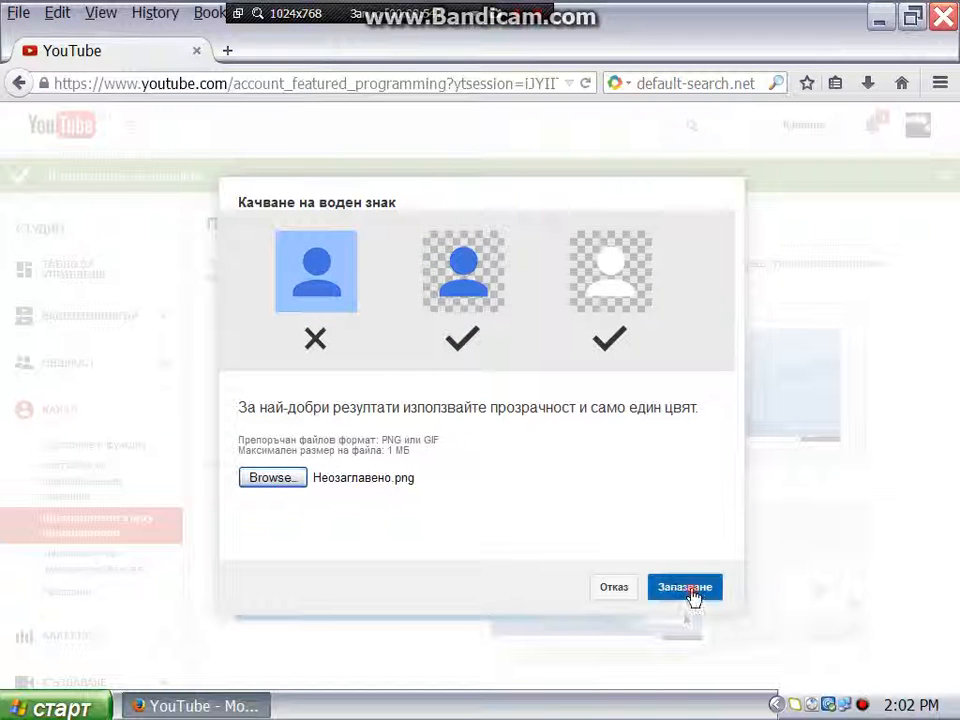
pyautogui.click(692, 590)
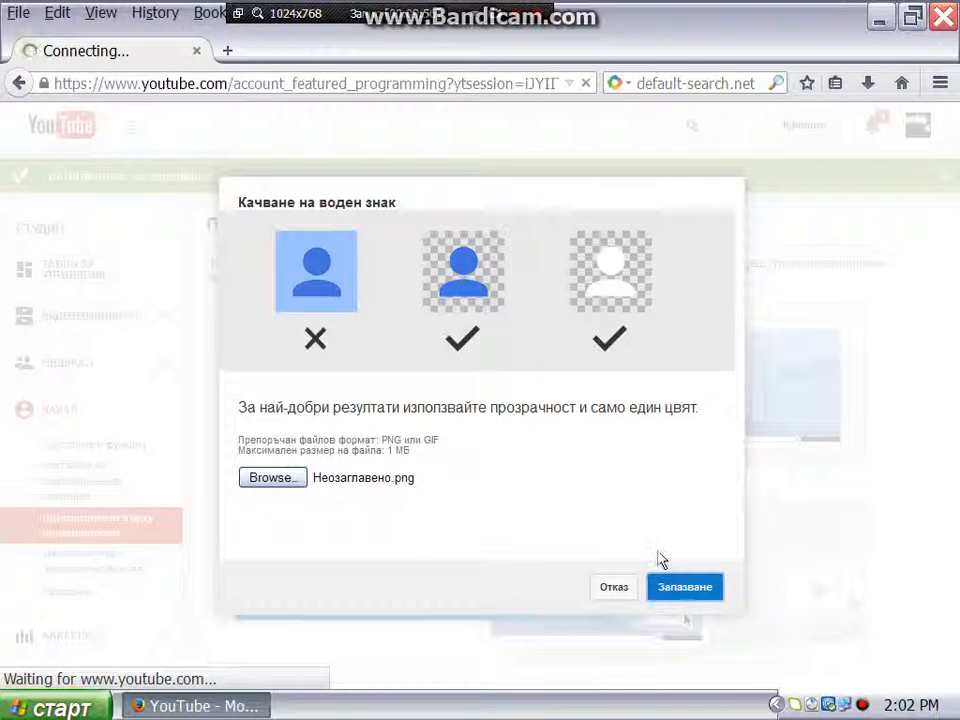